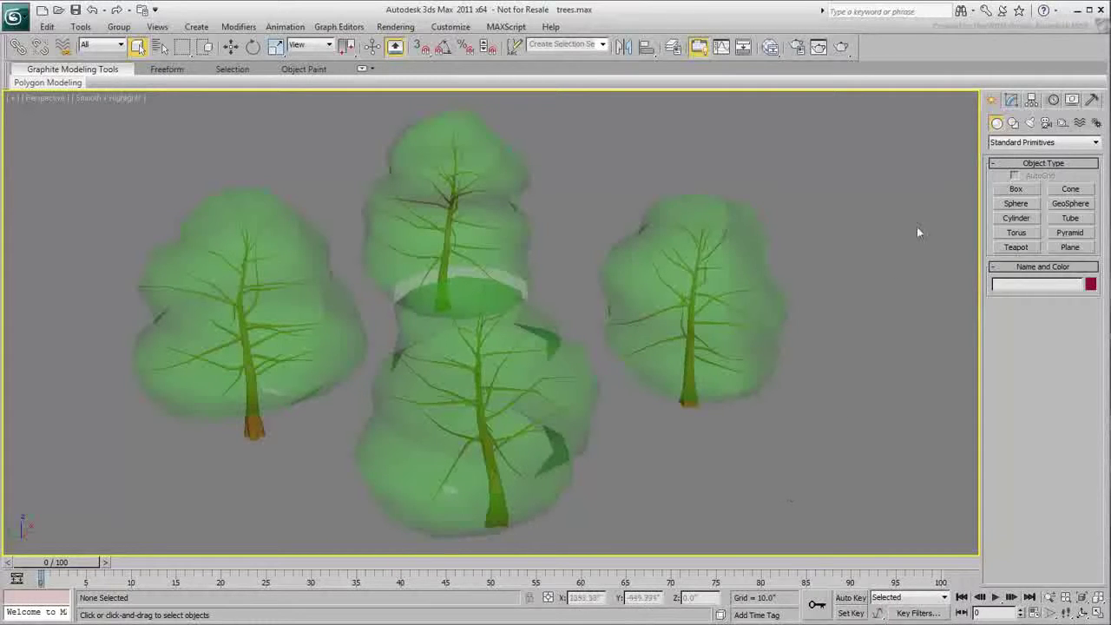
# Step: Inspect the foliage parameters of the winter, spring, summer and fall oak trees one after another
pyautogui.click(1010, 99)
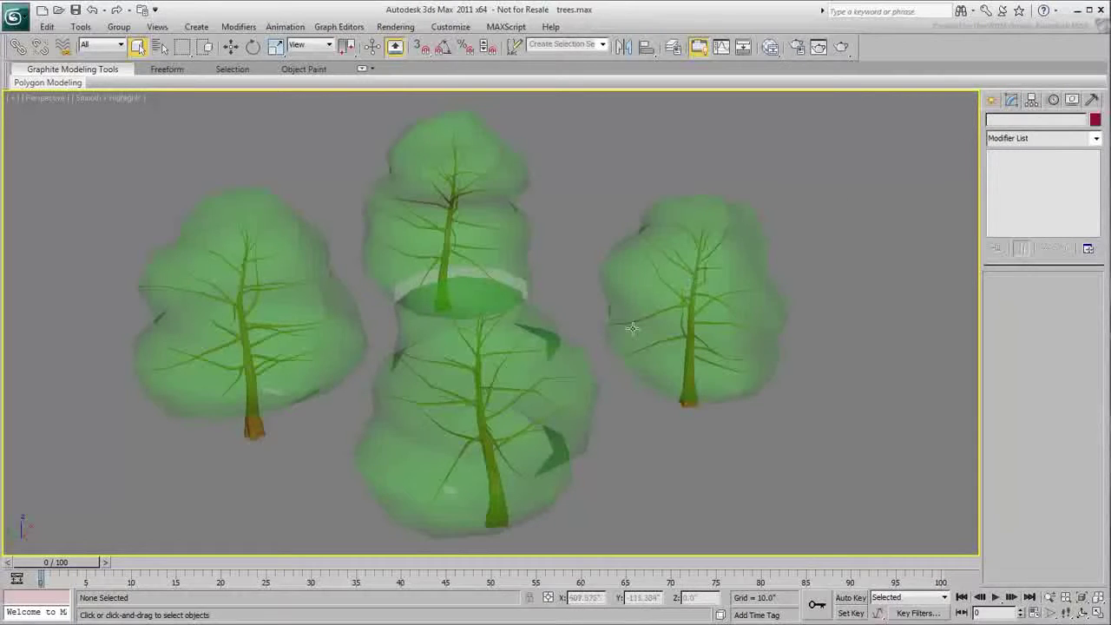
pyautogui.click(527, 400)
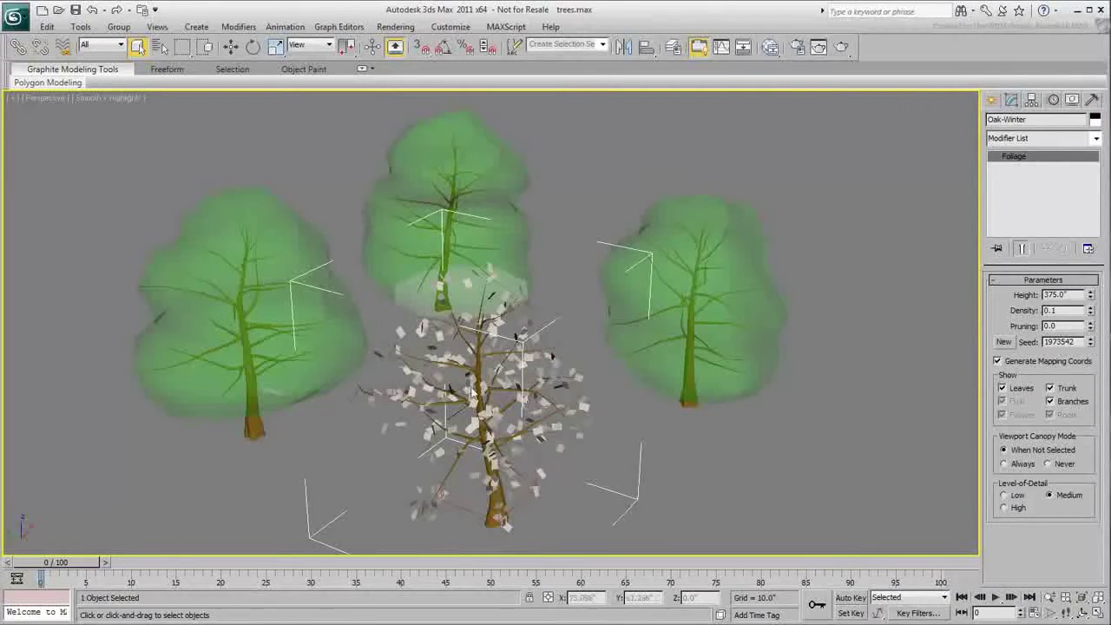
pyautogui.click(268, 291)
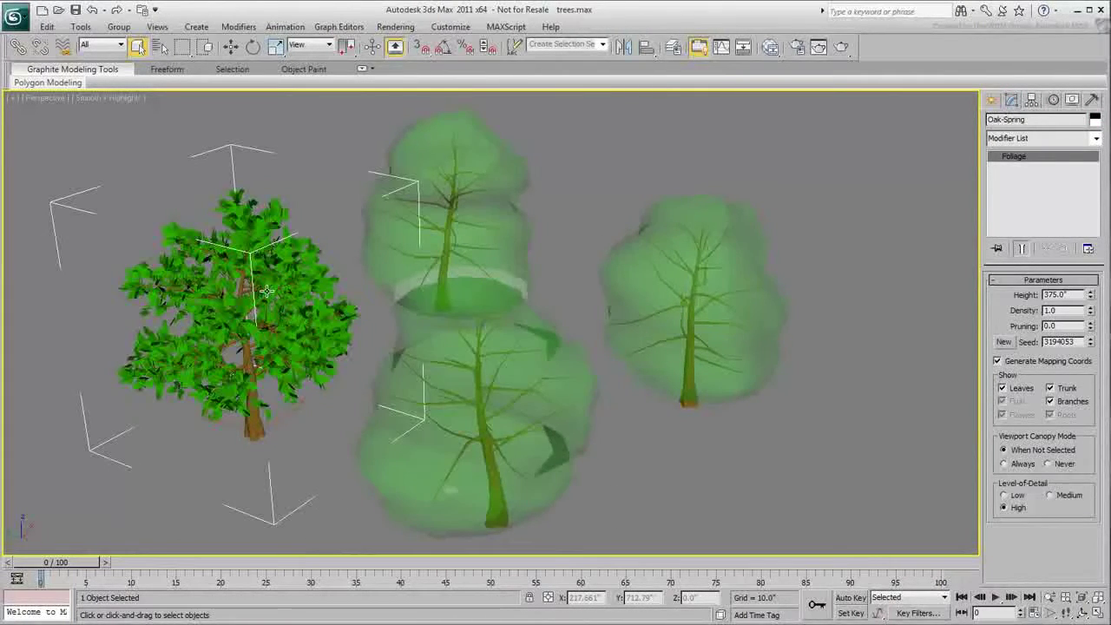
pyautogui.click(468, 186)
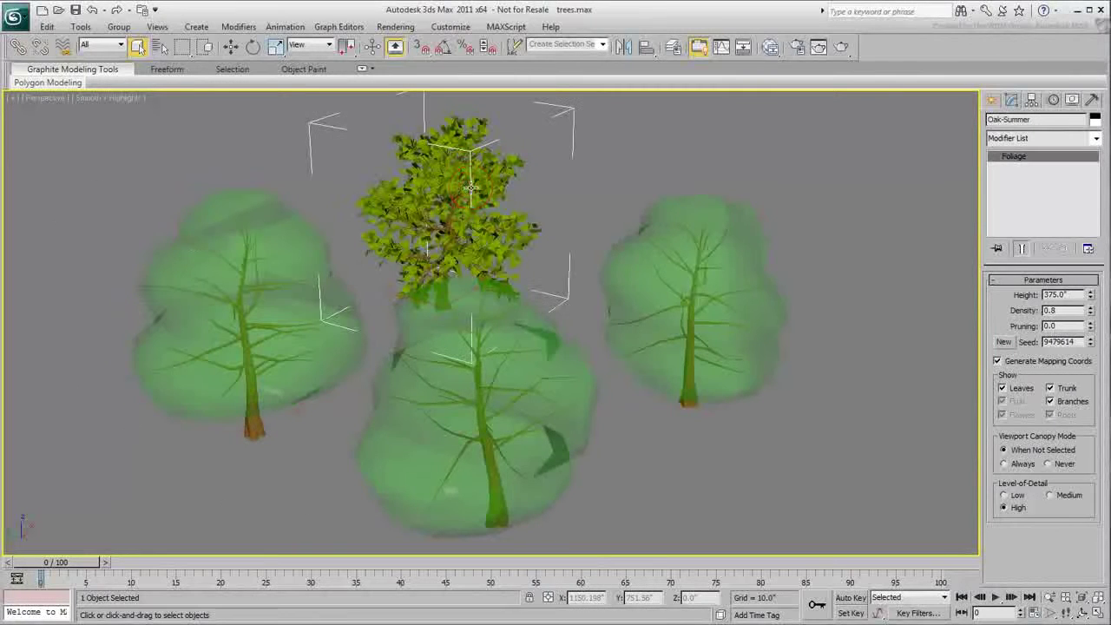
pyautogui.click(670, 288)
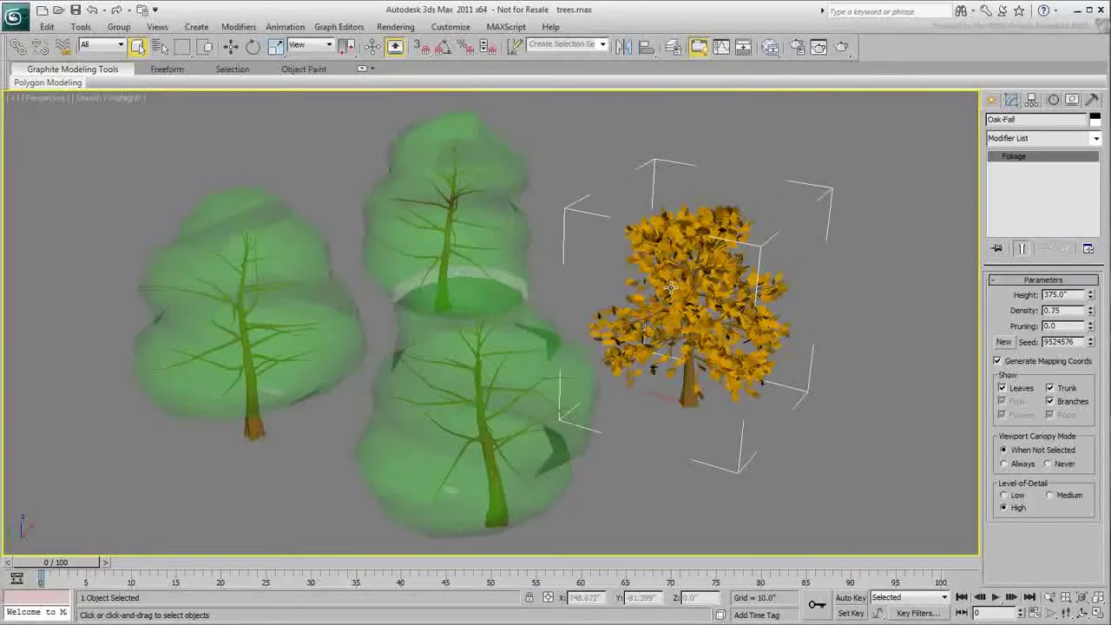
pyautogui.click(764, 491)
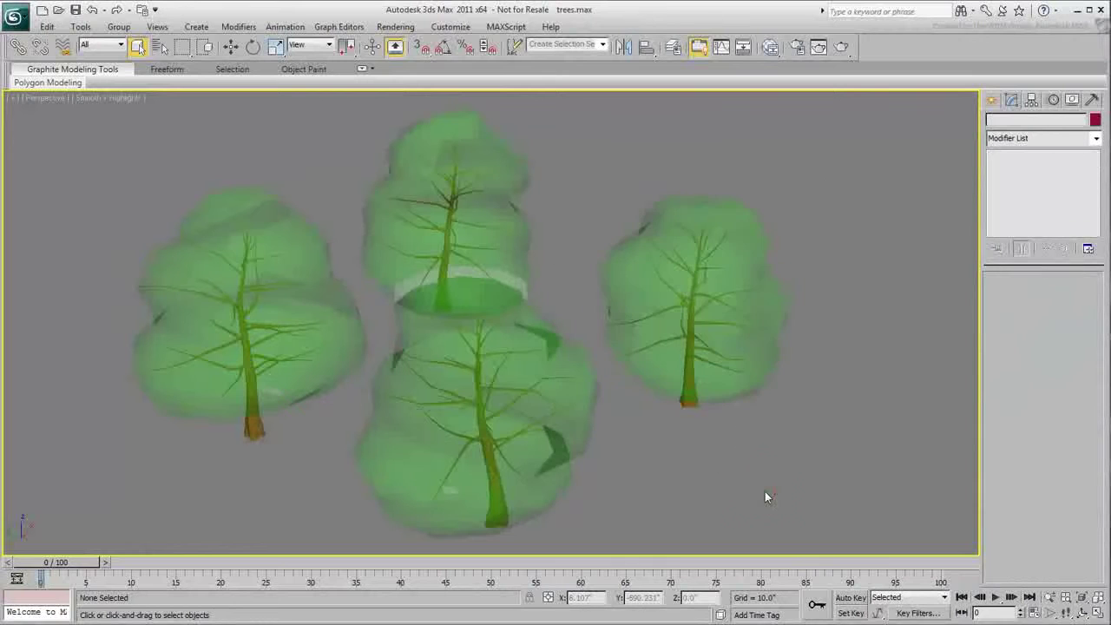
# Step: Draw a mental ray mr Proxy object on the empty ground beside the four oak trees
pyautogui.scroll(-3, 637, 395)
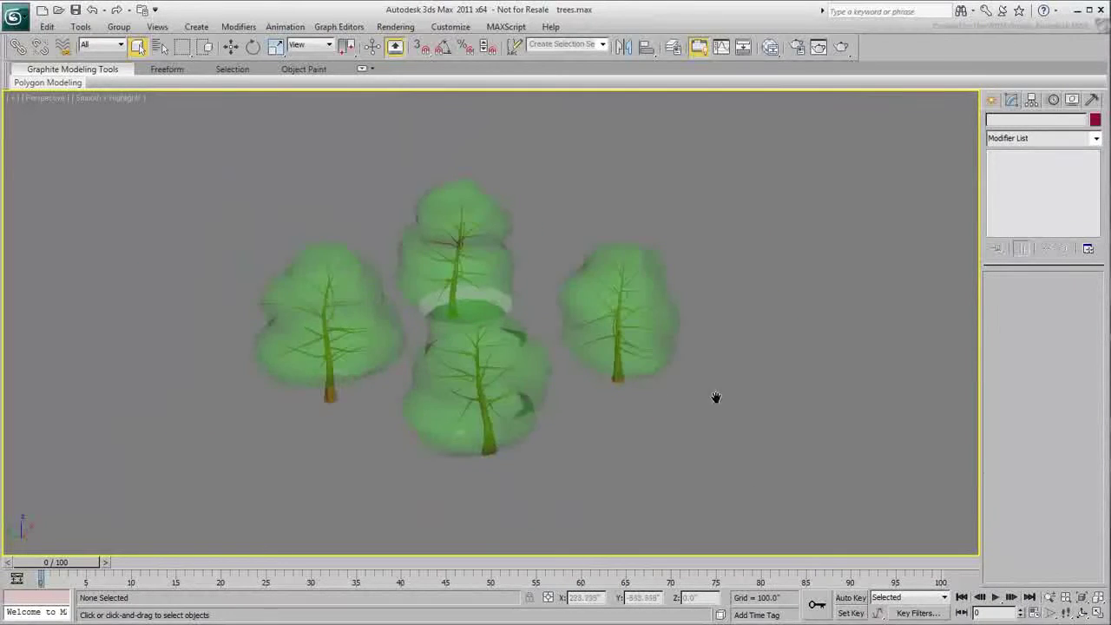
pyautogui.moveTo(714, 397); pyautogui.dragTo(584, 431, button='middle')
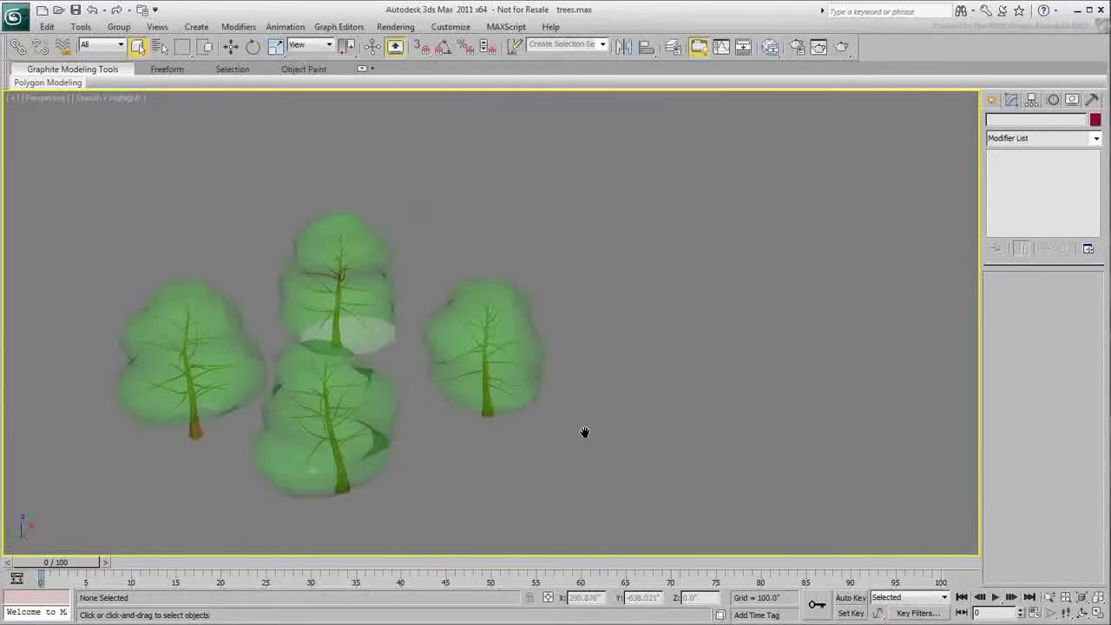
pyautogui.click(992, 100)
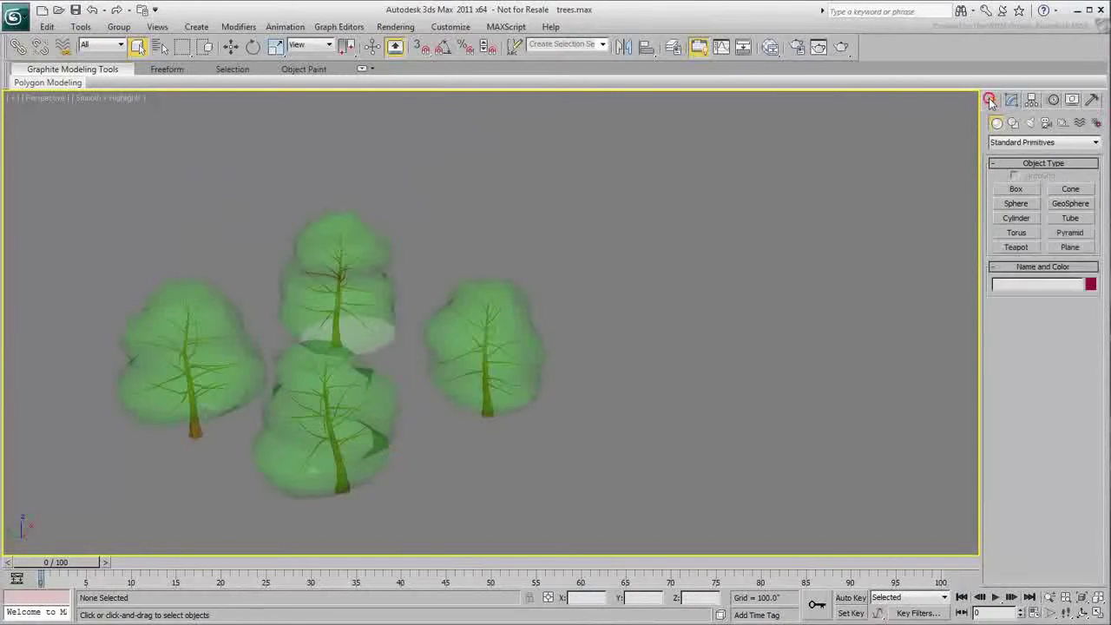
pyautogui.click(1020, 142)
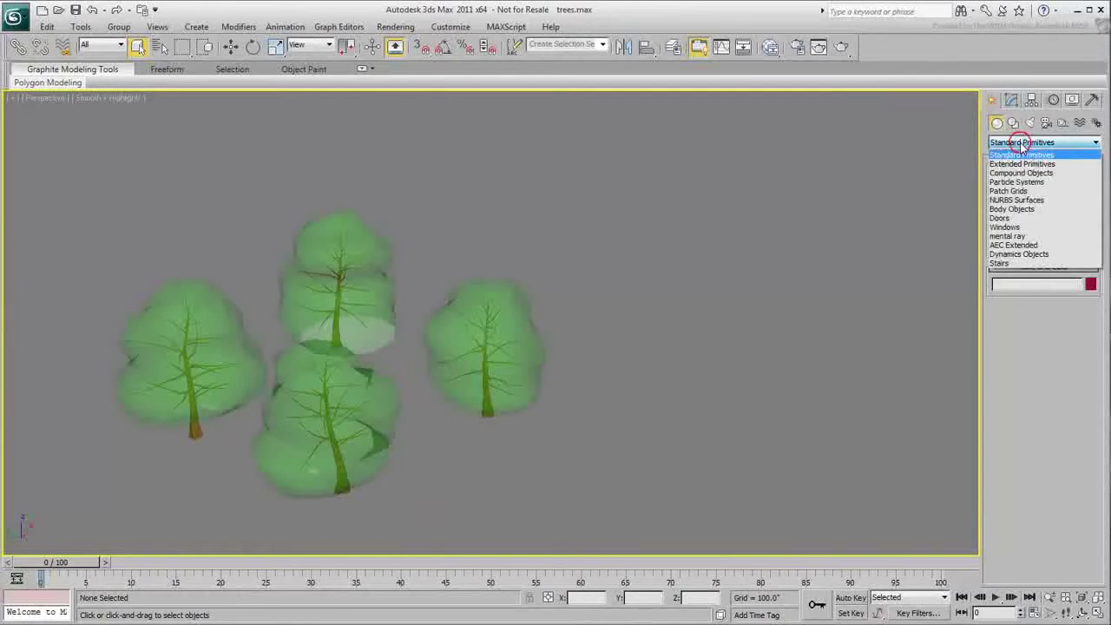
pyautogui.click(1008, 236)
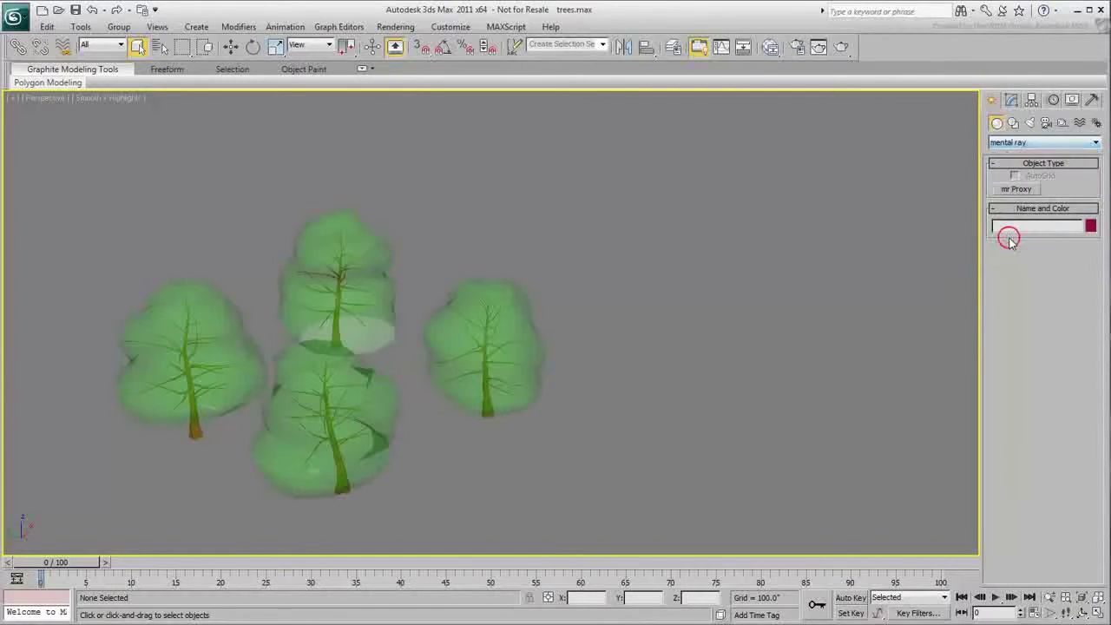
pyautogui.click(1015, 189)
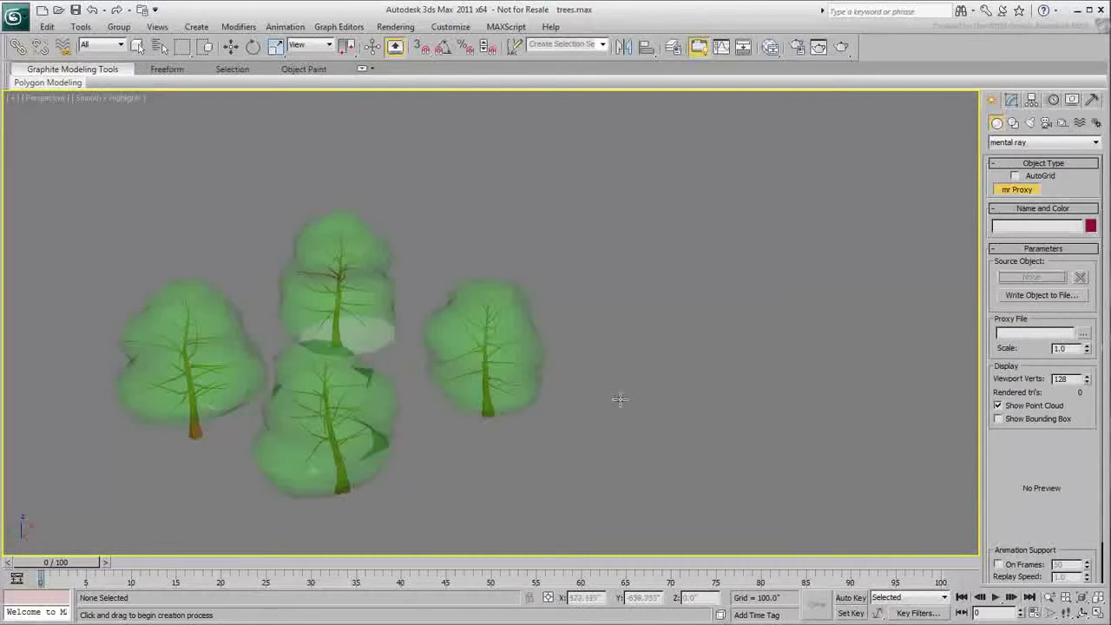
pyautogui.moveTo(619, 396); pyautogui.dragTo(646, 375)
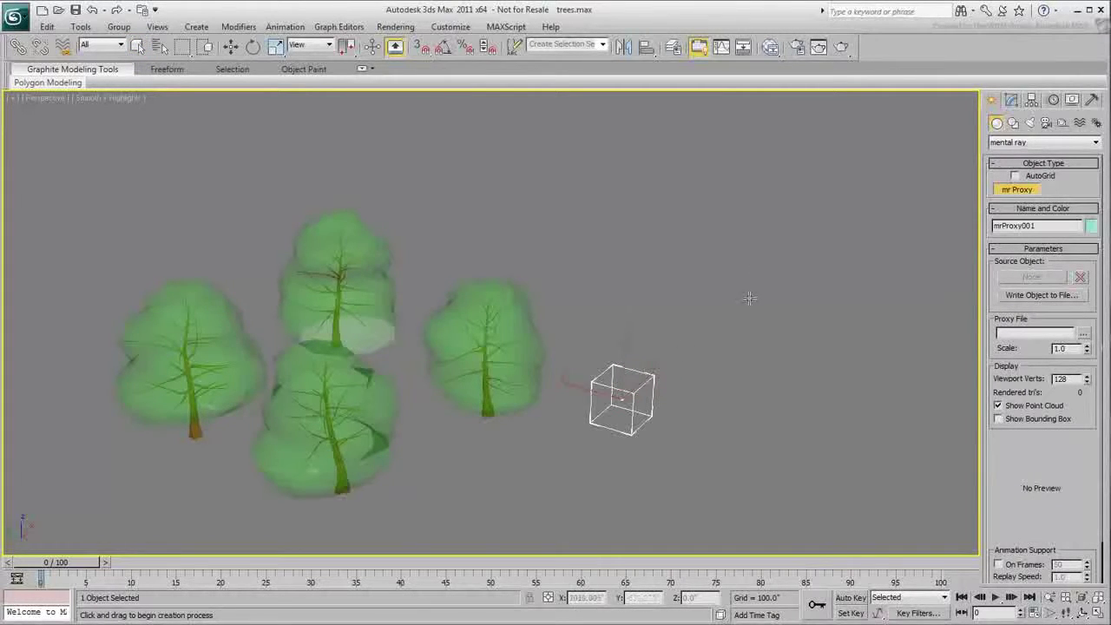
# Step: Assign the Oak-Winter tree as the source object of the new proxy
pyautogui.click(1011, 101)
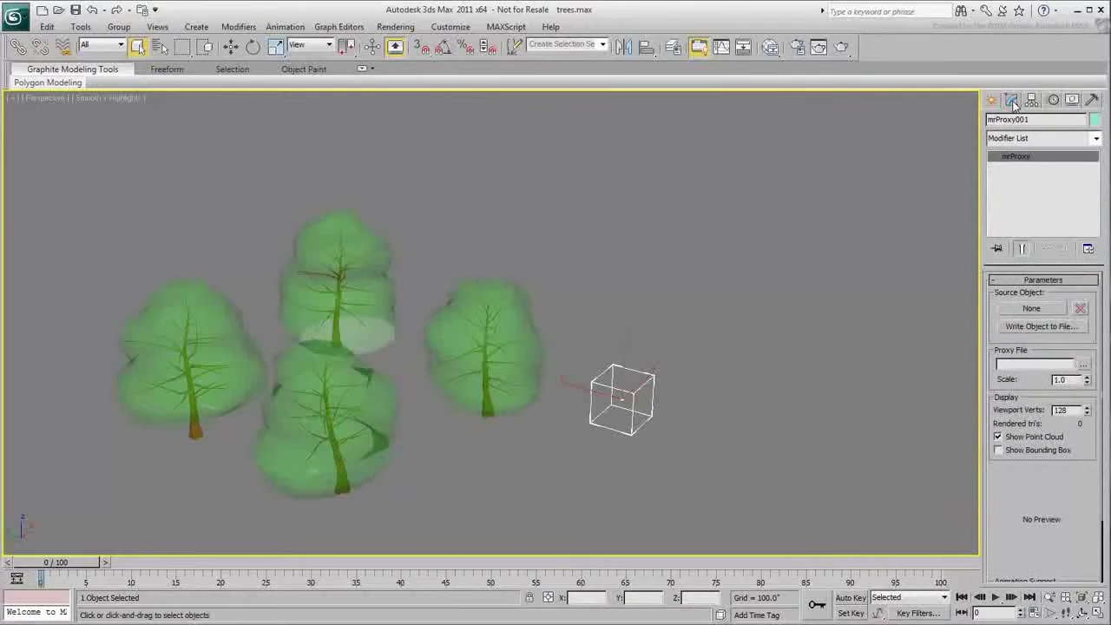
pyautogui.click(1032, 310)
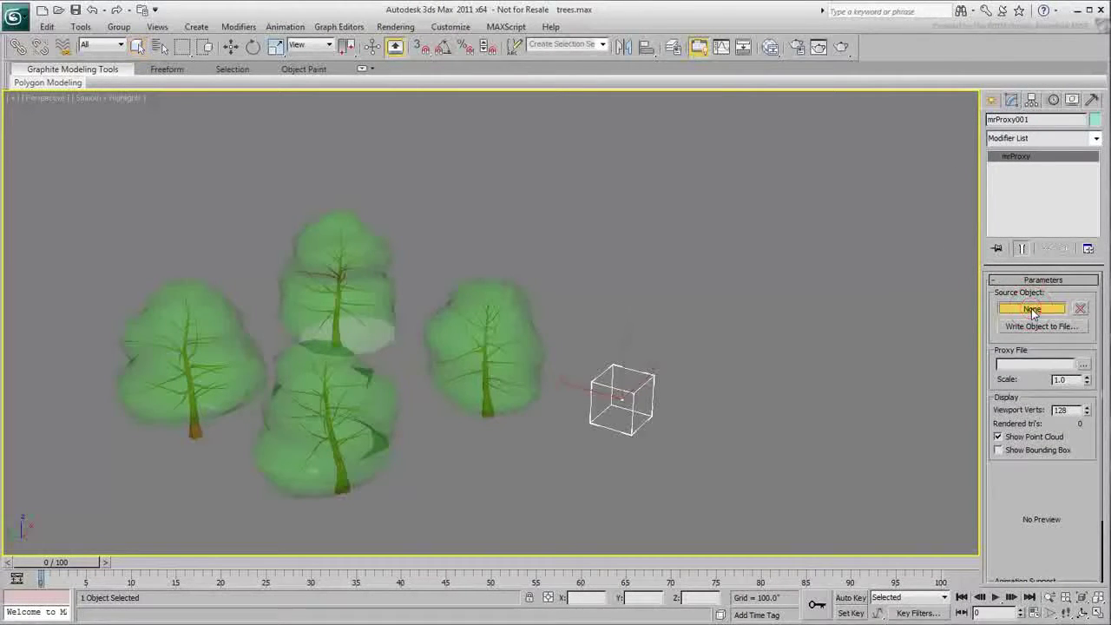
pyautogui.click(370, 415)
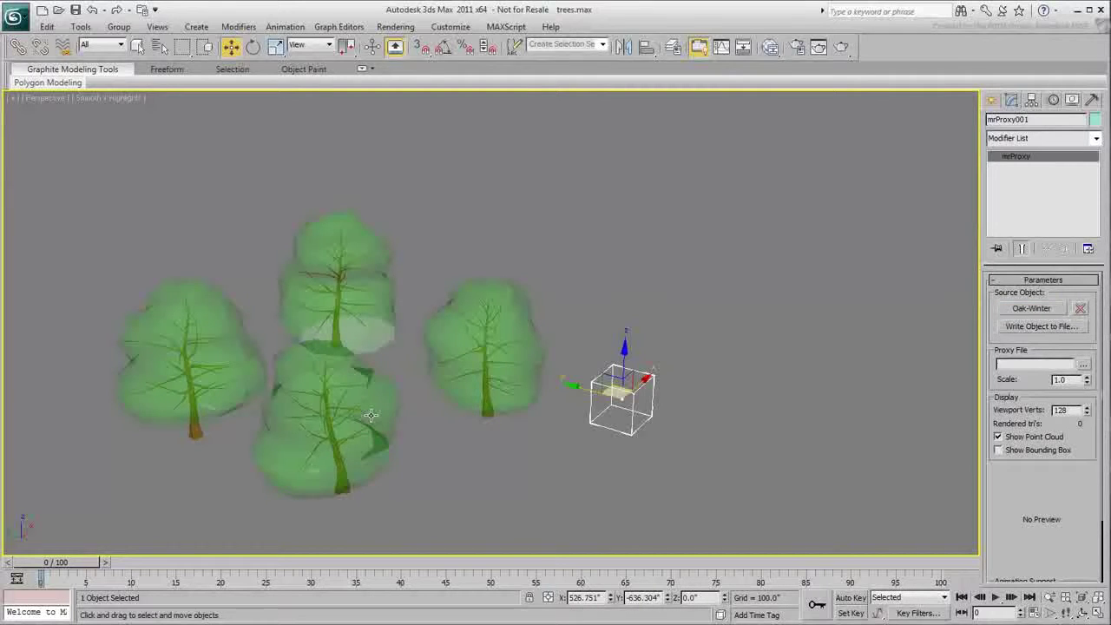
# Step: Write the source tree to a proxy file named MyProxyTree-Winter in the mr-proxies folder, using the current frame only
pyautogui.click(1020, 328)
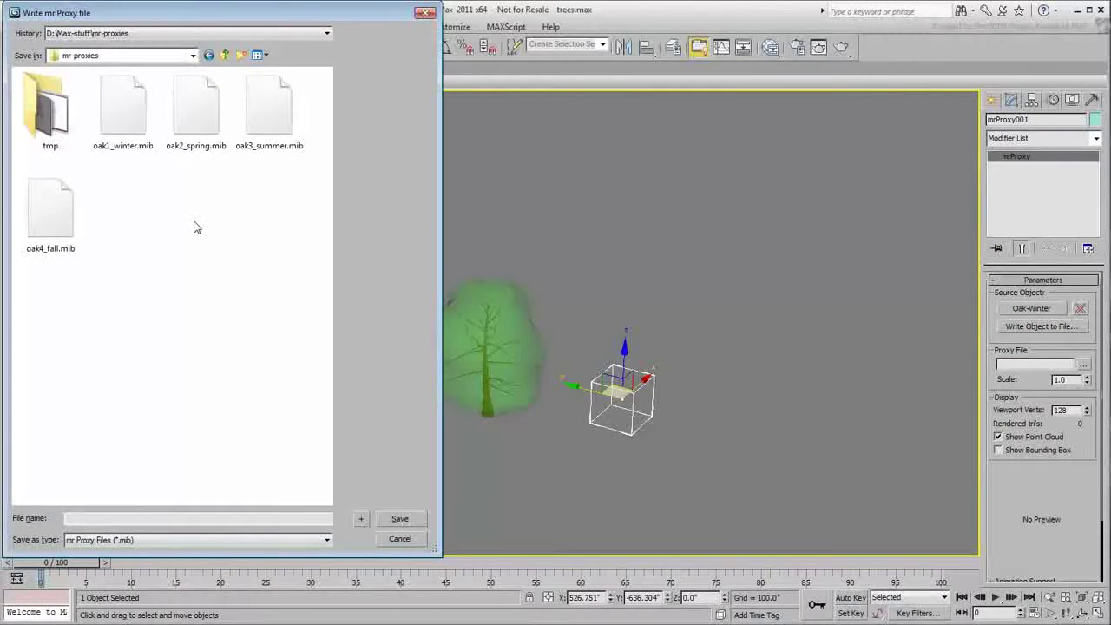
pyautogui.click(99, 519)
pyautogui.write('MyP')
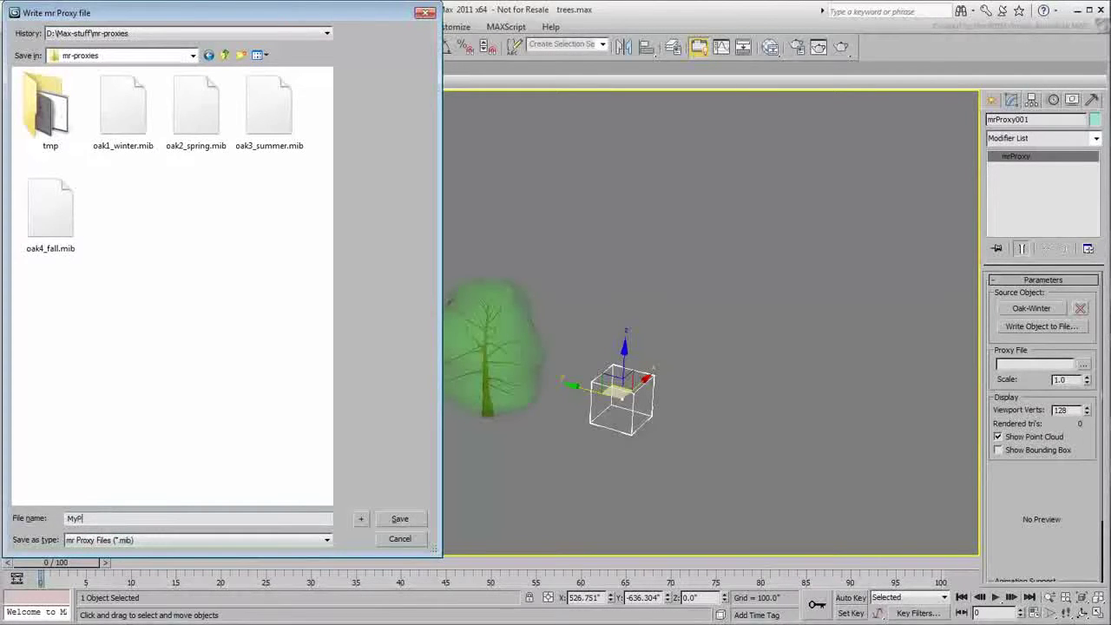
pyautogui.write('roxyTree-Winter')
pyautogui.click(400, 521)
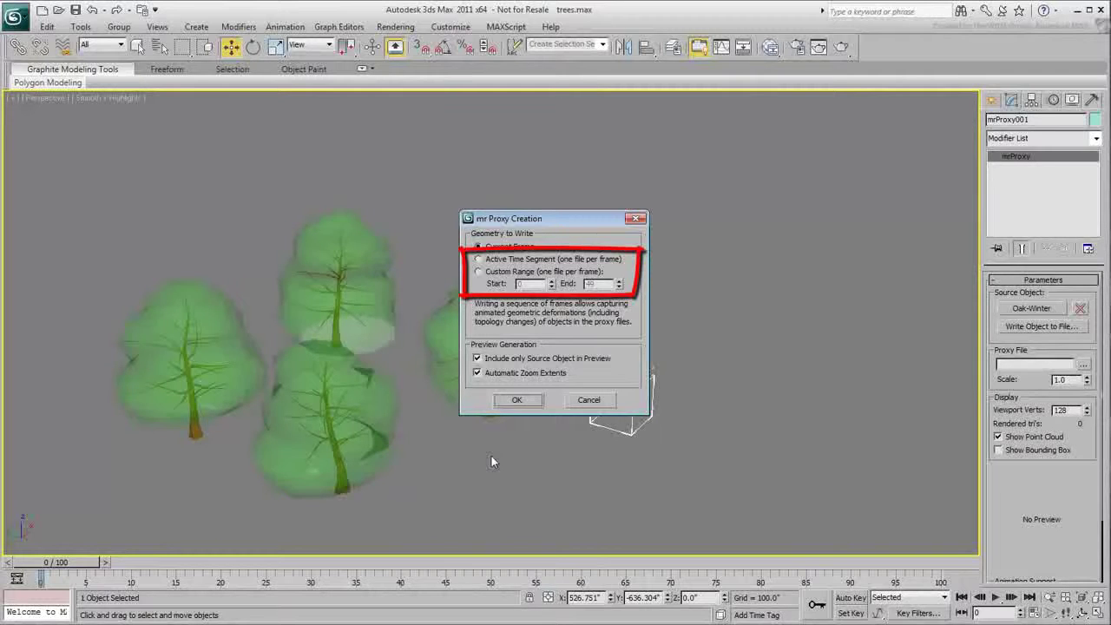
pyautogui.click(517, 401)
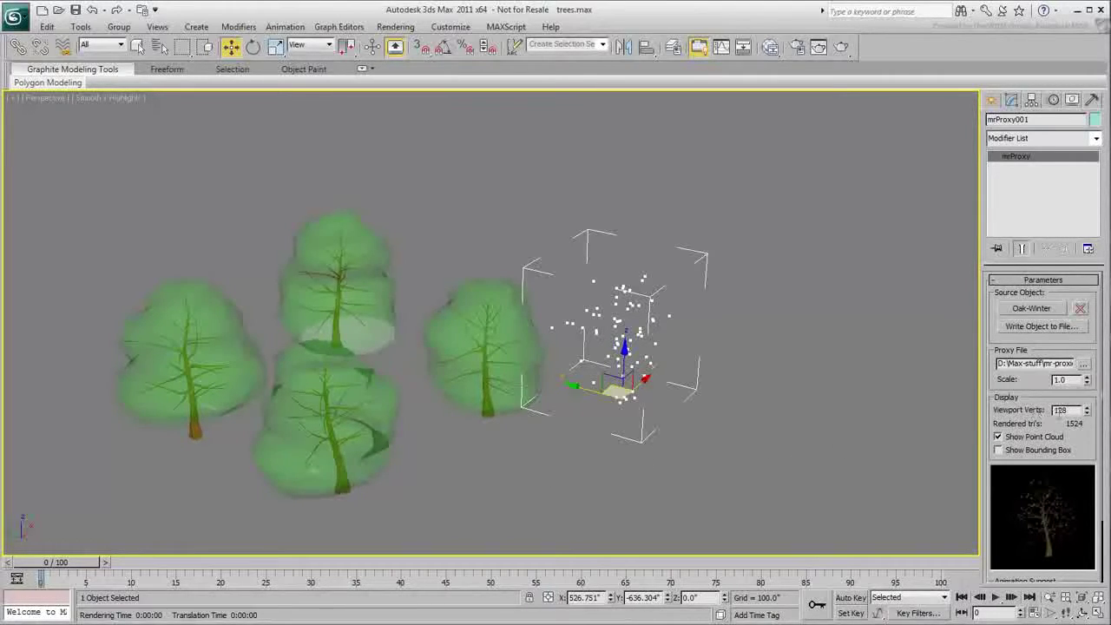
# Step: Try 512 and 2000 viewport vertices for the winter proxy's point cloud, and set the value back to 128
pyautogui.doubleClick(1060, 410)
pyautogui.write('512')
pyautogui.press('Return')
pyautogui.write('2000')
pyautogui.press('Return')
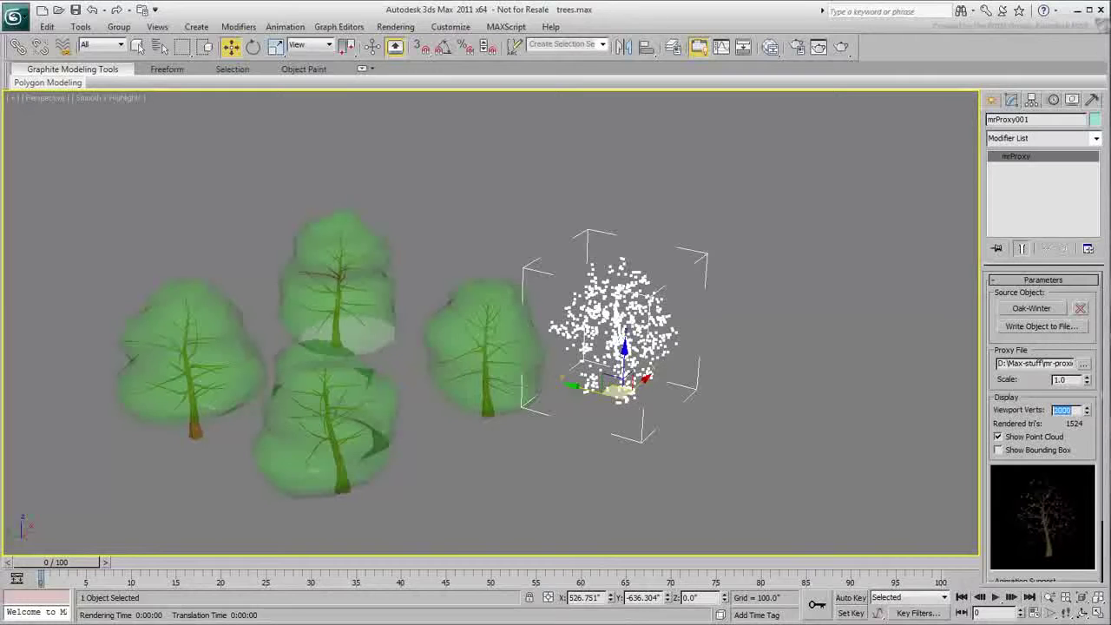
pyautogui.write('128')
pyautogui.press('Return')
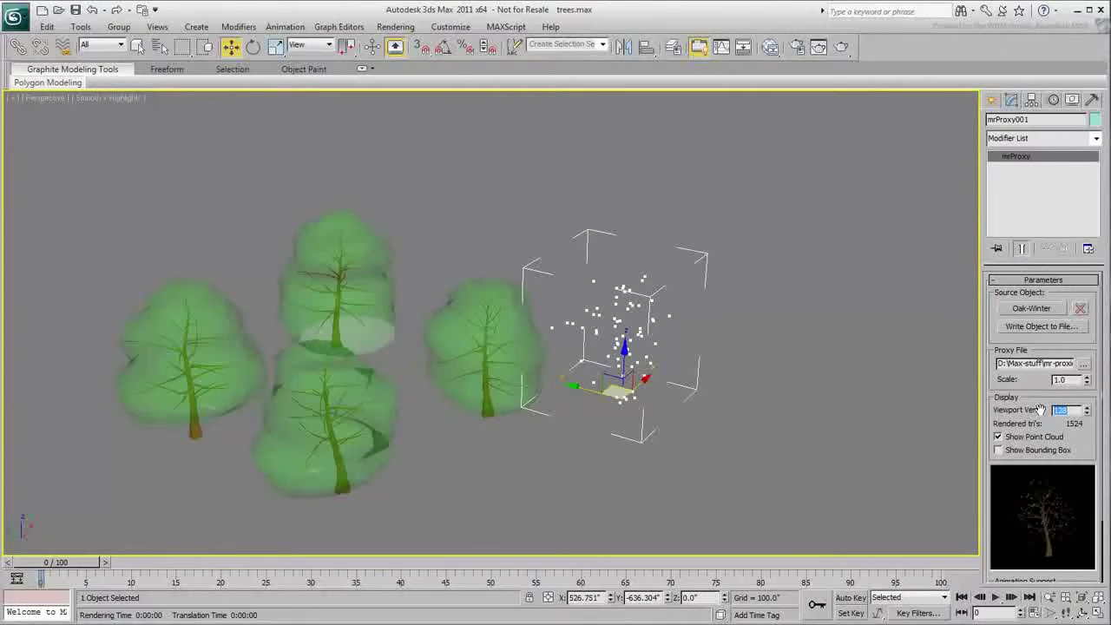
# Step: Show the winter proxy's bounding box and move the proxy away from the trees to about X 539", Y -729"
pyautogui.click(998, 449)
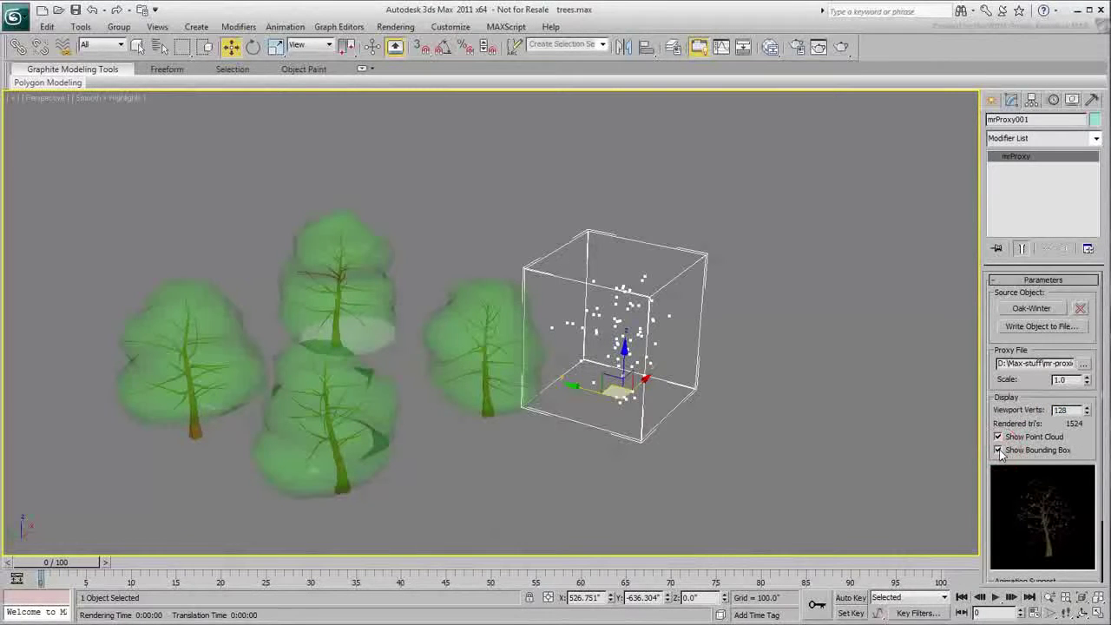
pyautogui.moveTo(748, 387); pyautogui.dragTo(744, 376, button='middle')
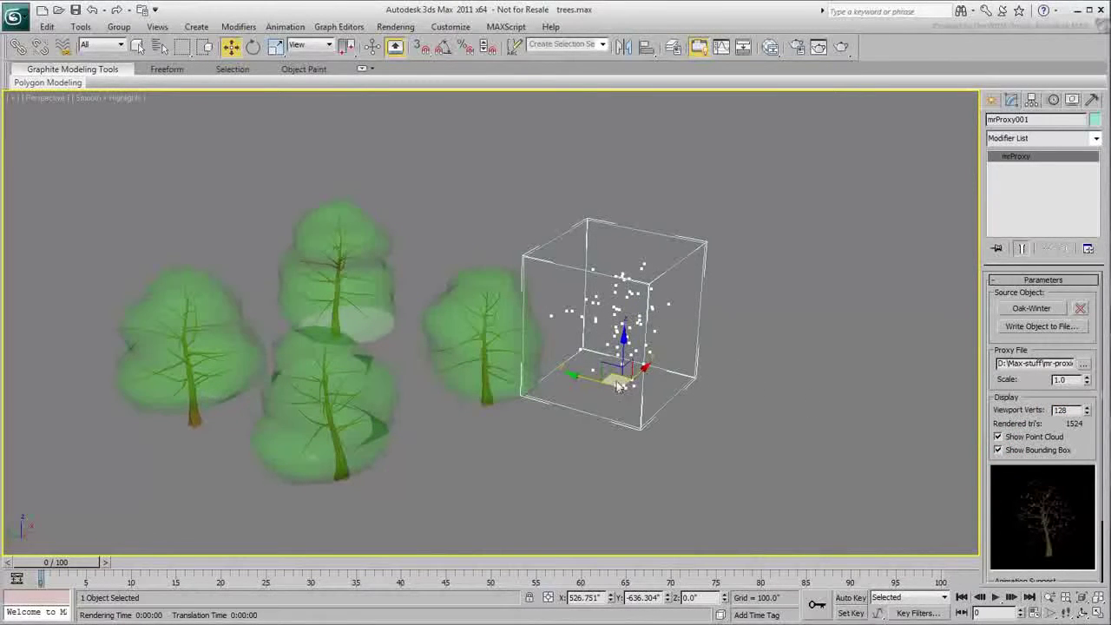
pyautogui.moveTo(610, 378); pyautogui.dragTo(642, 385)
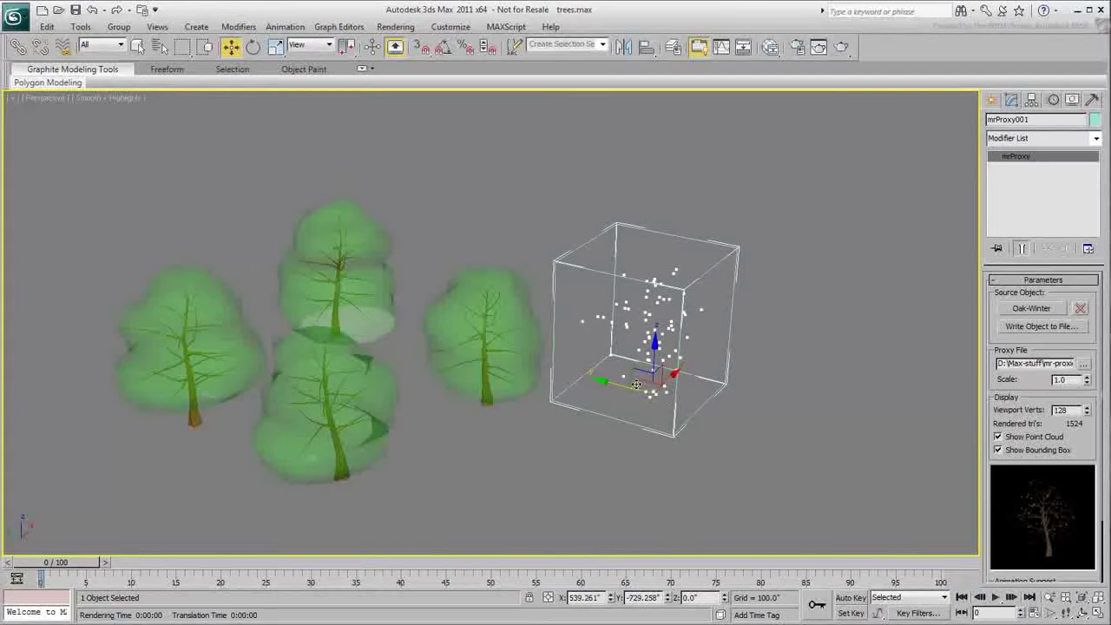
pyautogui.click(789, 441)
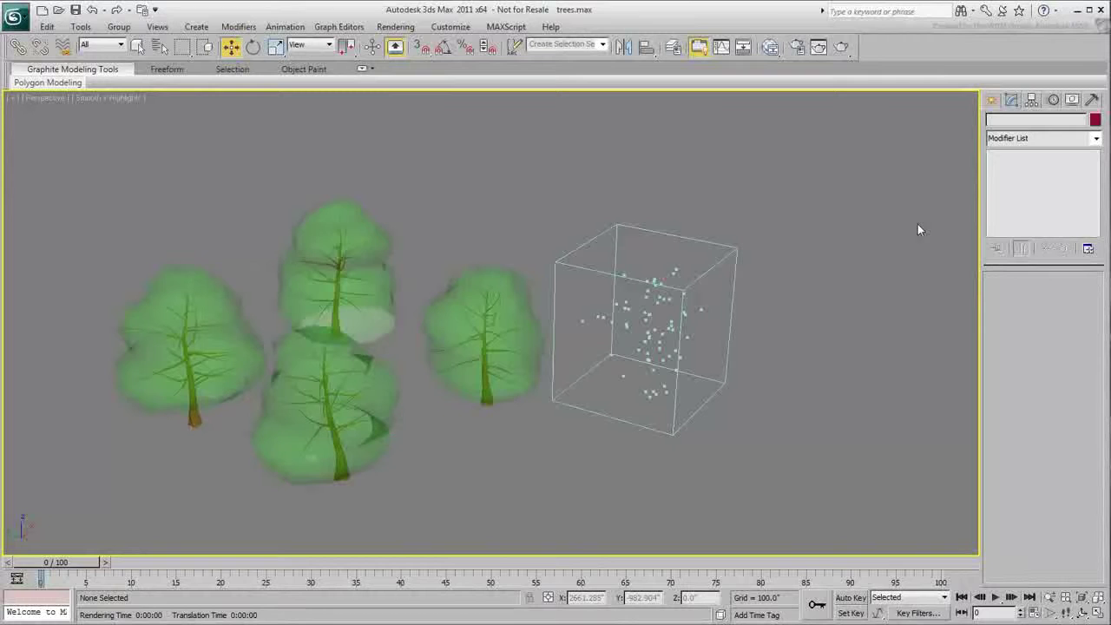
# Step: Draw a second mr Proxy object on the empty ground beyond the winter tree proxy
pyautogui.click(991, 101)
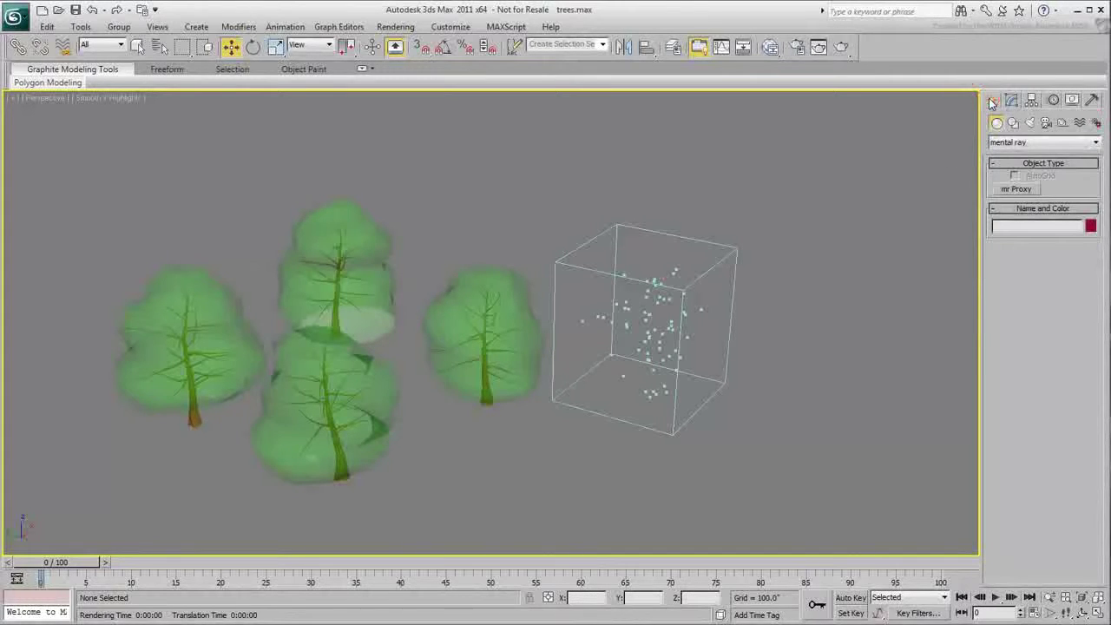
pyautogui.click(1016, 189)
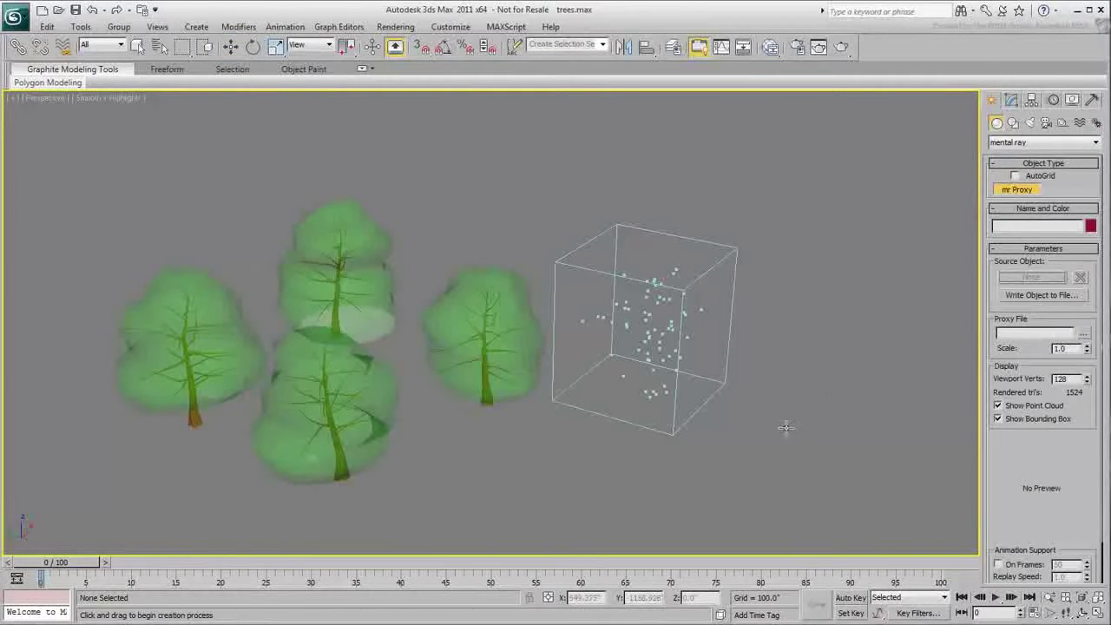
pyautogui.moveTo(783, 422); pyautogui.dragTo(808, 401)
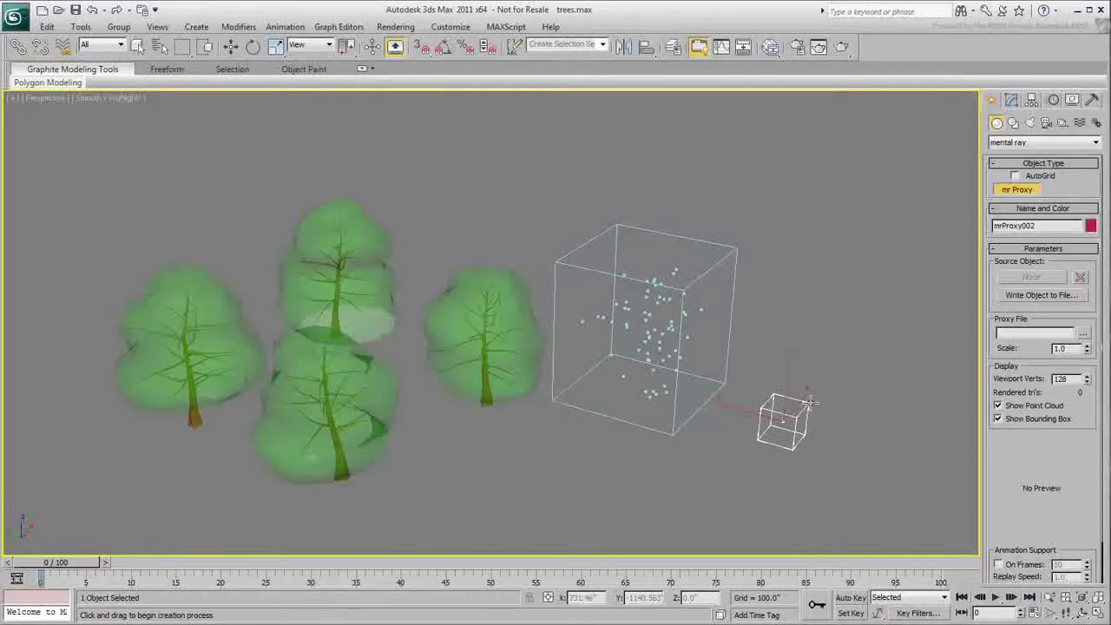
# Step: Load the existing proxy file oak2_spring.mib into the second proxy
pyautogui.click(1011, 100)
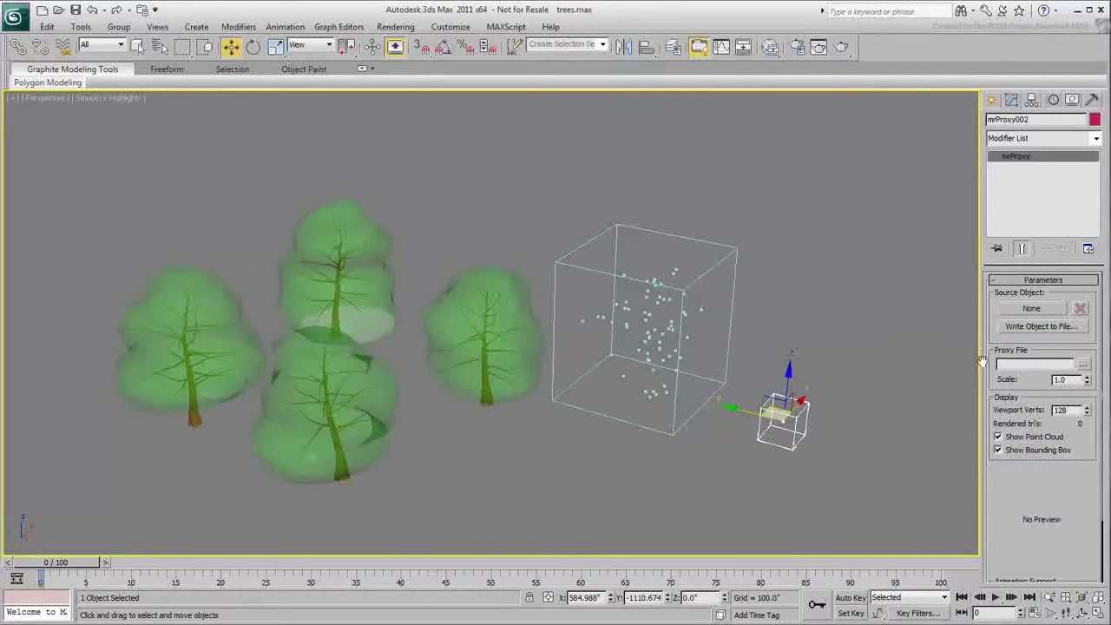
pyautogui.click(1084, 365)
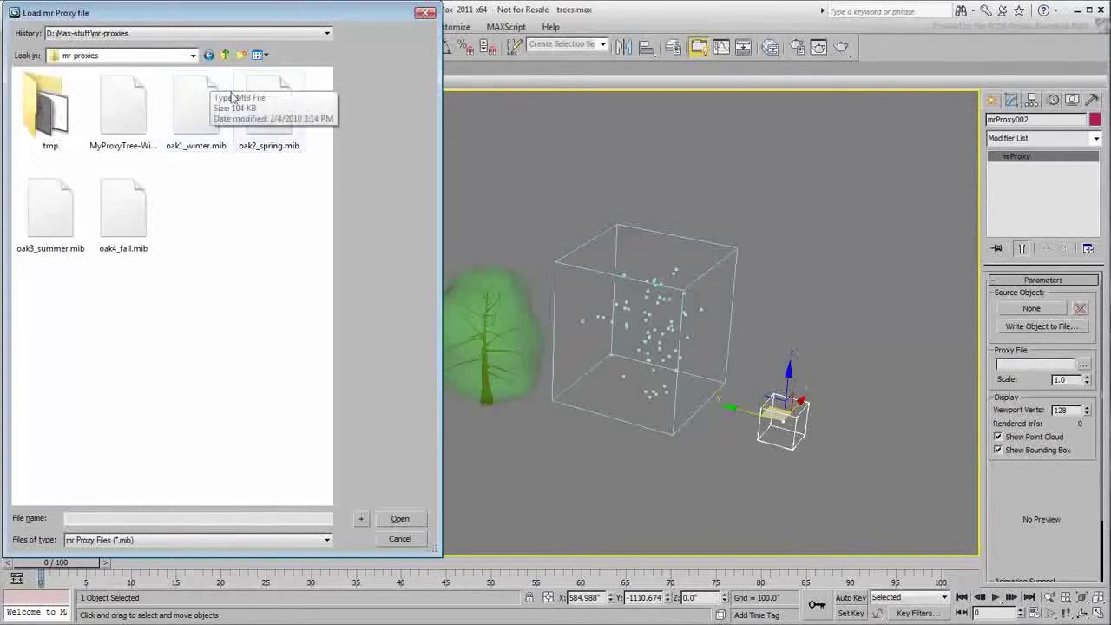
pyautogui.click(258, 129)
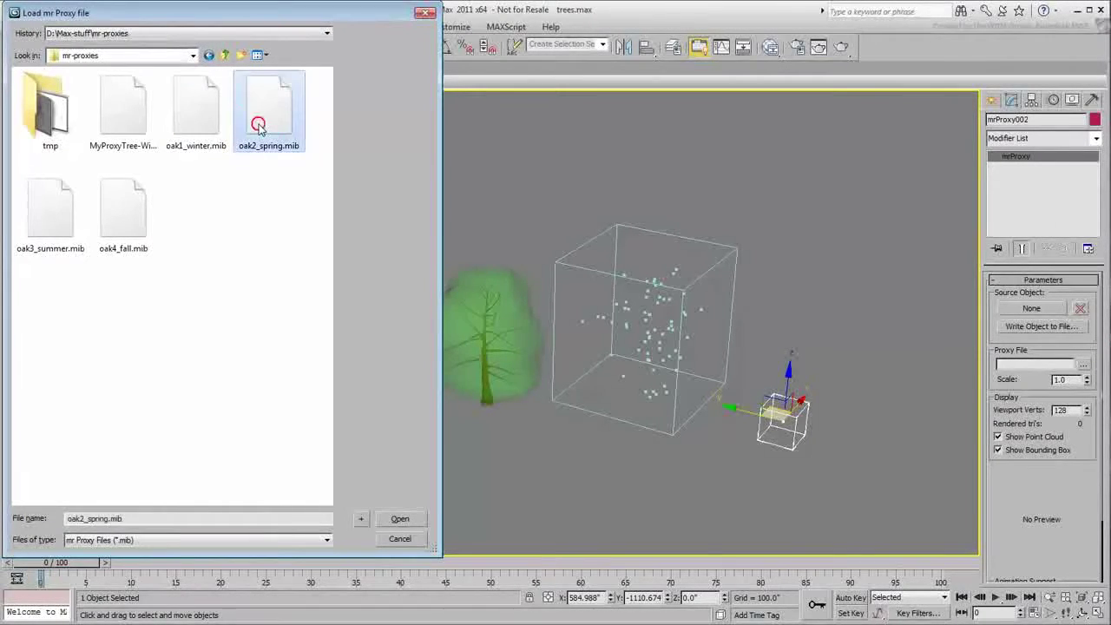
pyautogui.click(401, 520)
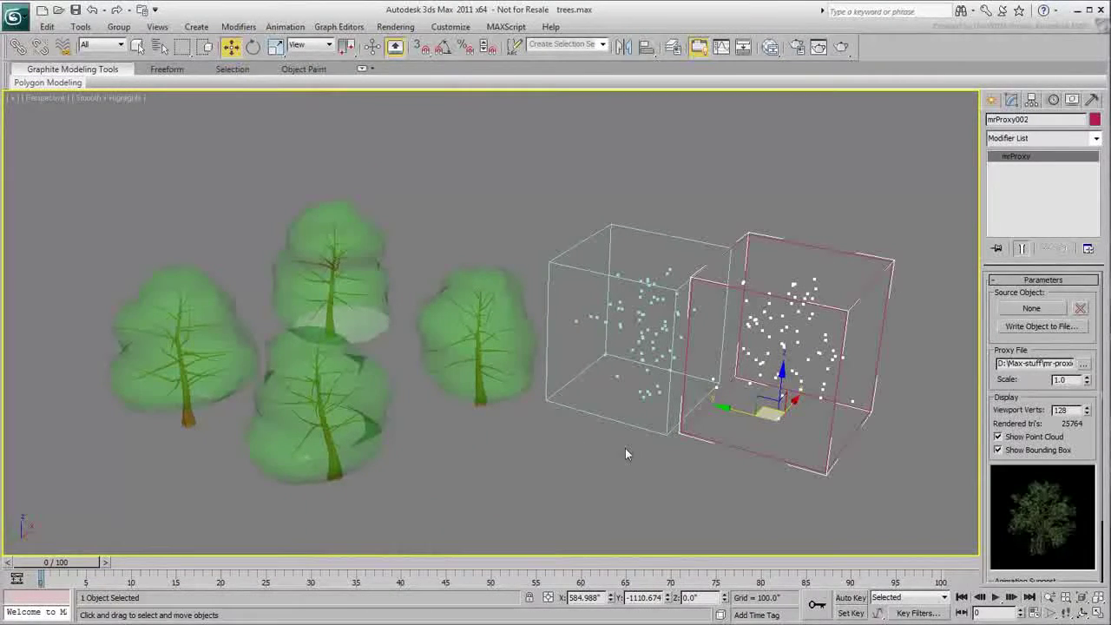
pyautogui.moveTo(1086, 379)
pyautogui.mouseDown()
pyautogui.moveTo(1085, 410)
pyautogui.moveTo(1086, 342)
pyautogui.moveTo(1085, 379)
pyautogui.mouseUp()
# Step: Draw a third mr Proxy object on the empty ground beyond the spring tree proxy, at about X 681", Y -1579"
pyautogui.moveTo(656, 492); pyautogui.dragTo(484, 453, button='middle')
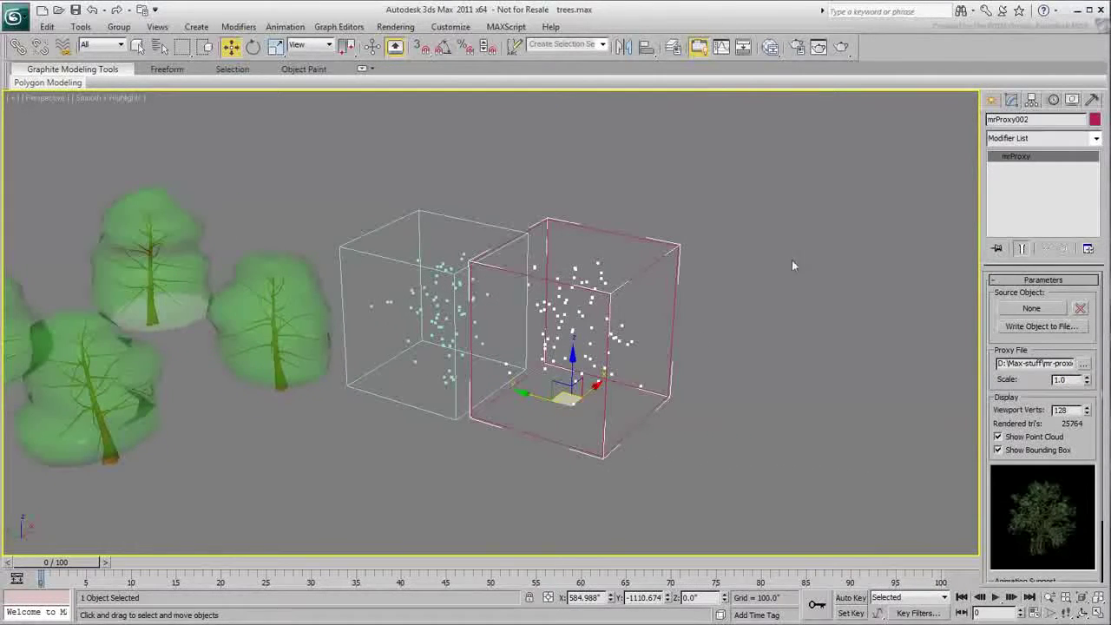
pyautogui.click(992, 100)
pyautogui.click(1001, 192)
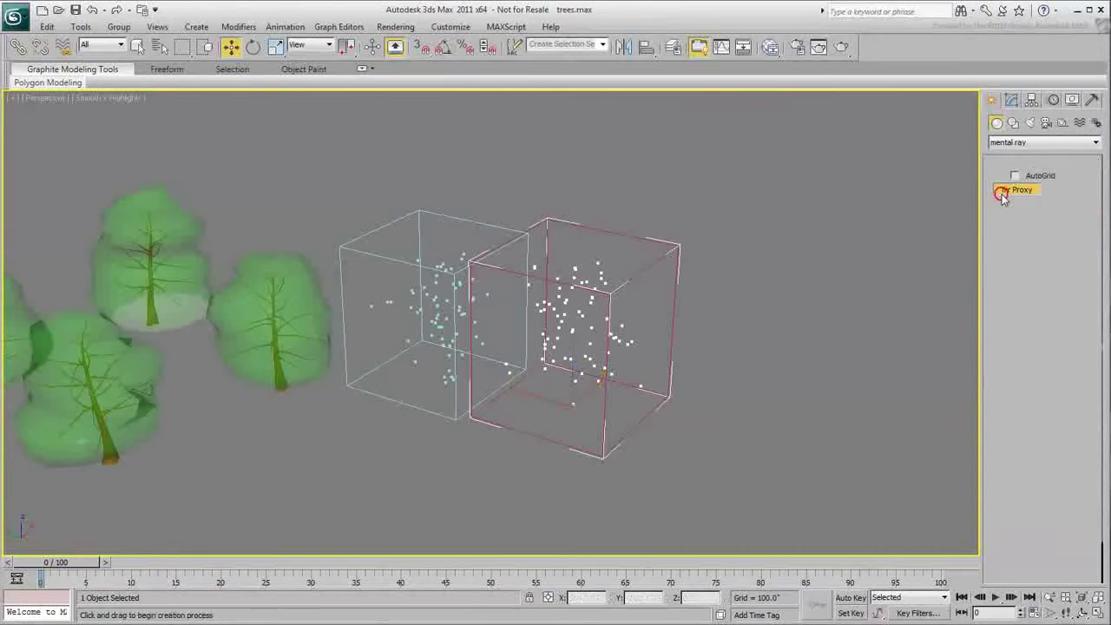
pyautogui.moveTo(744, 428); pyautogui.dragTo(774, 406)
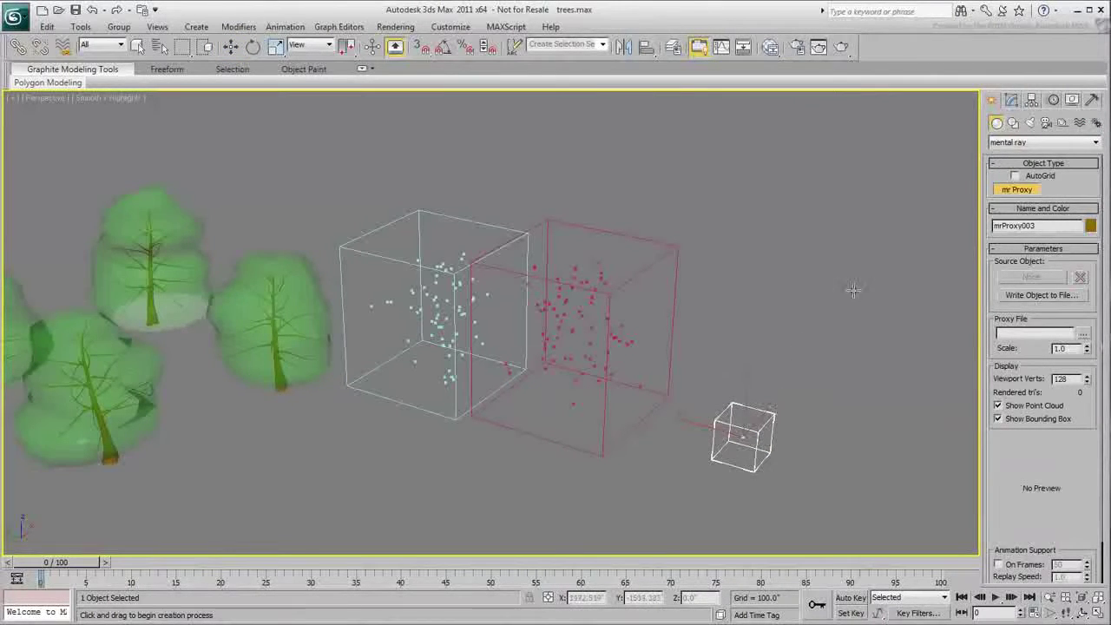
# Step: Load the existing proxy file oak3_summer.mib into the third proxy
pyautogui.click(1011, 100)
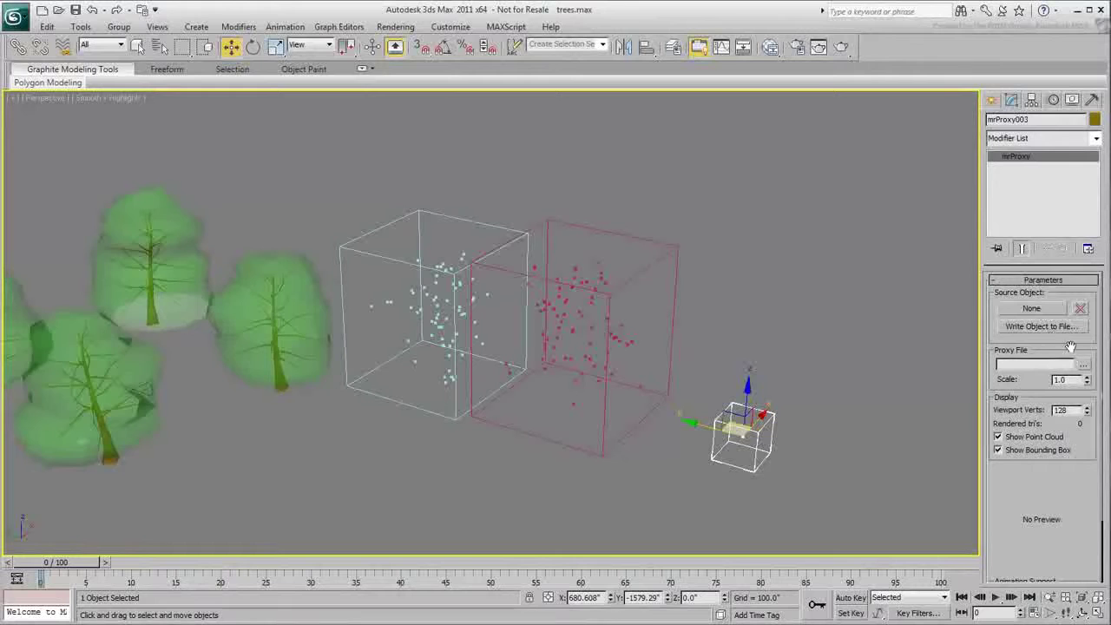
pyautogui.click(1083, 364)
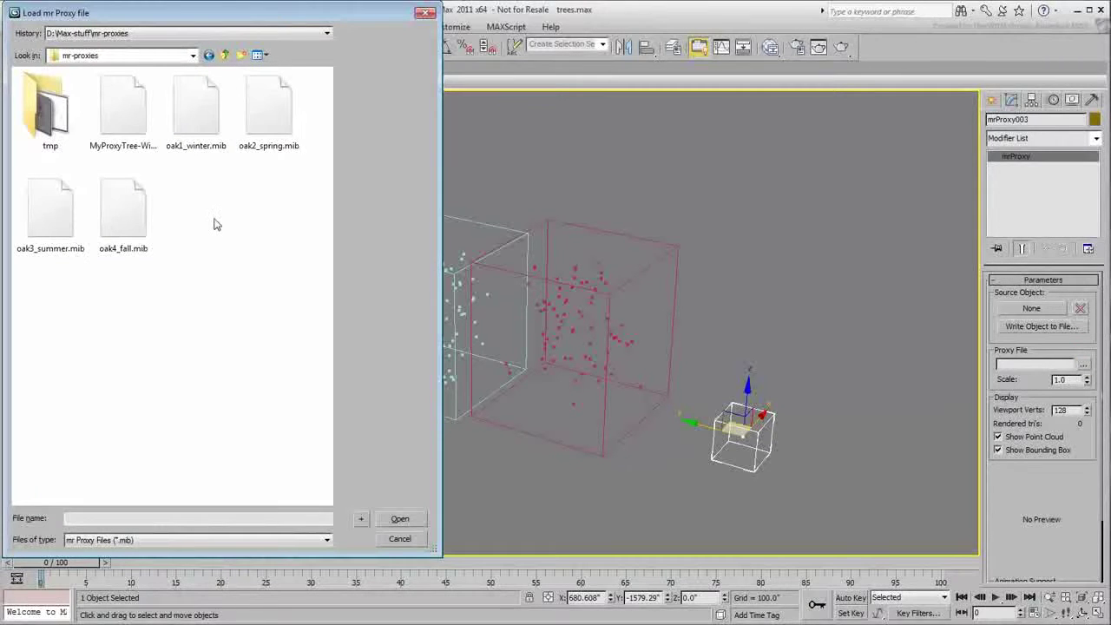
pyautogui.click(54, 224)
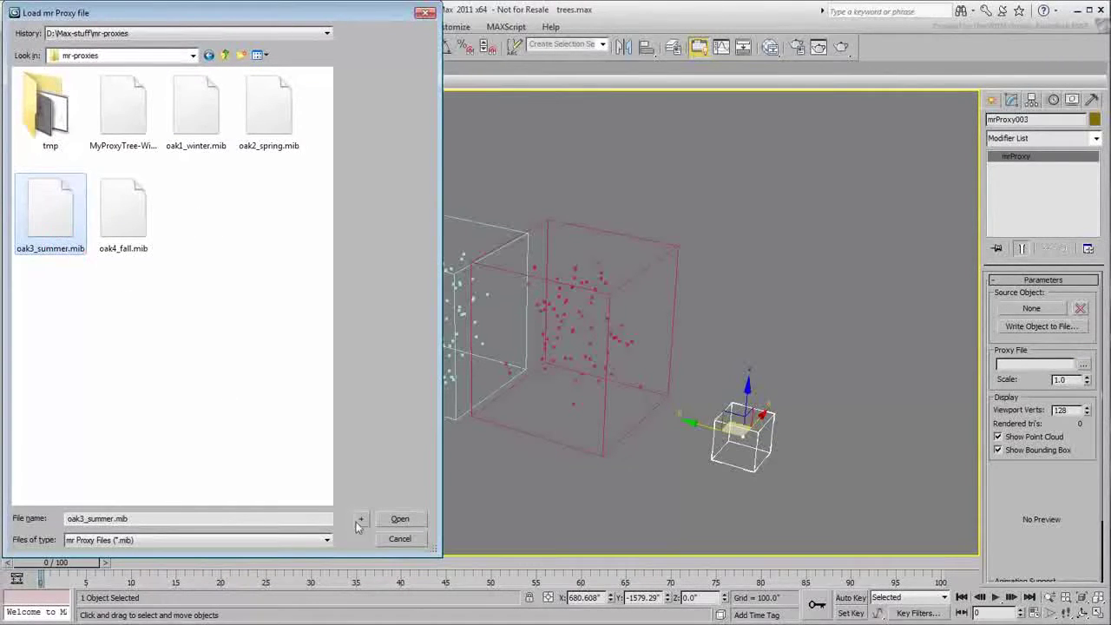
pyautogui.click(404, 519)
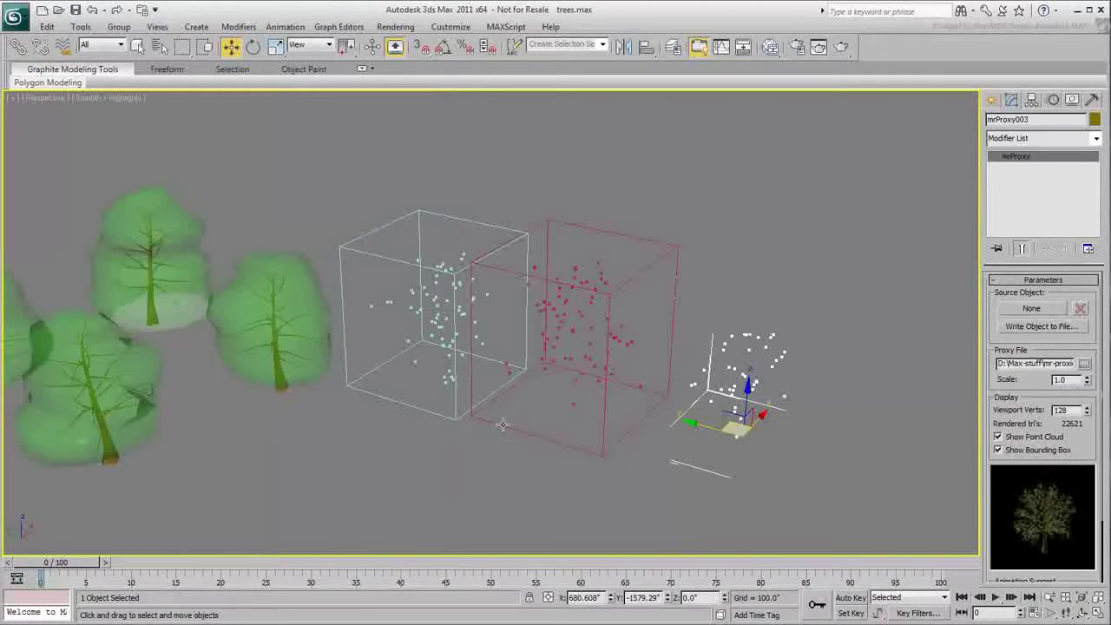
# Step: Draw a fourth mr Proxy object on the empty ground beyond the summer tree proxy, at about X 719", Y -2065"
pyautogui.moveTo(564, 470); pyautogui.dragTo(478, 444, button='middle')
pyautogui.click(992, 100)
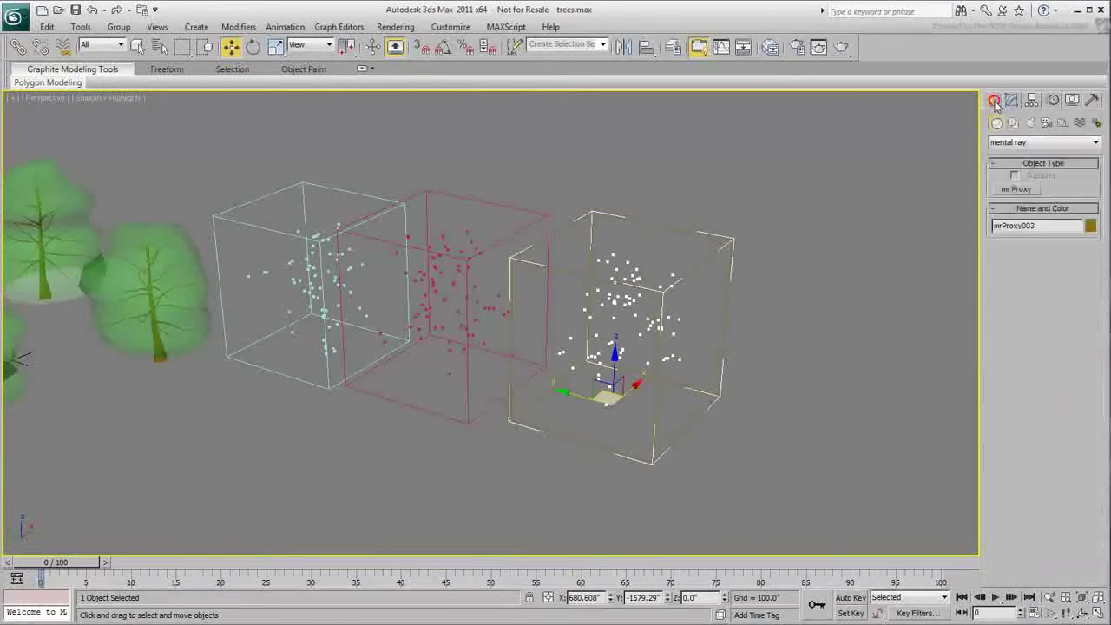
pyautogui.click(1016, 189)
pyautogui.moveTo(791, 448); pyautogui.dragTo(827, 424)
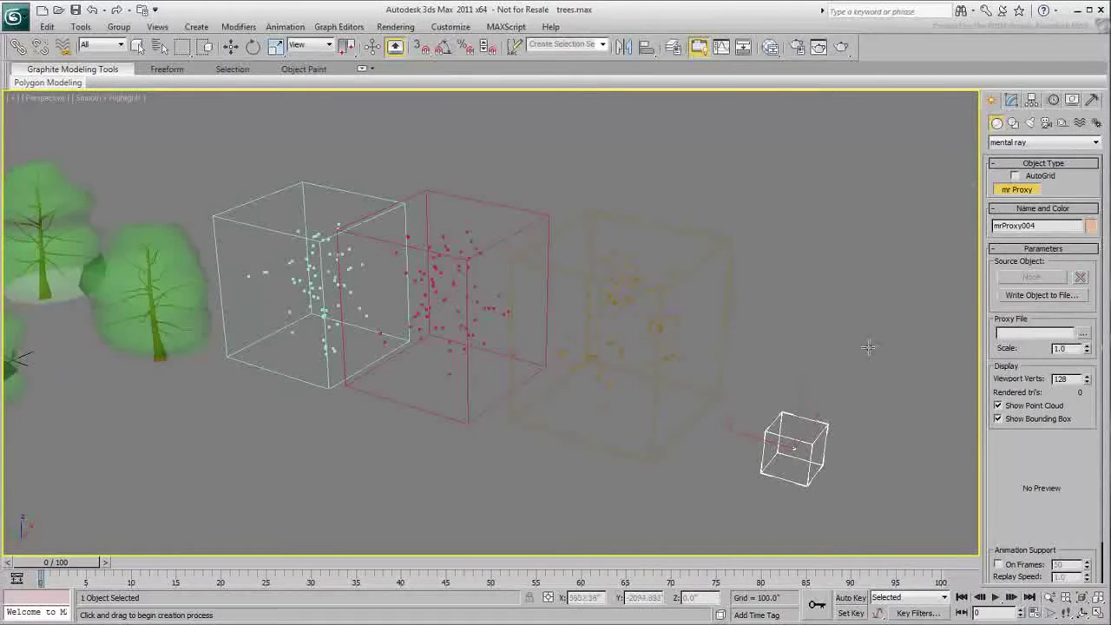
# Step: Load the existing proxy file oak4_fall.mib into the fourth proxy
pyautogui.click(1011, 100)
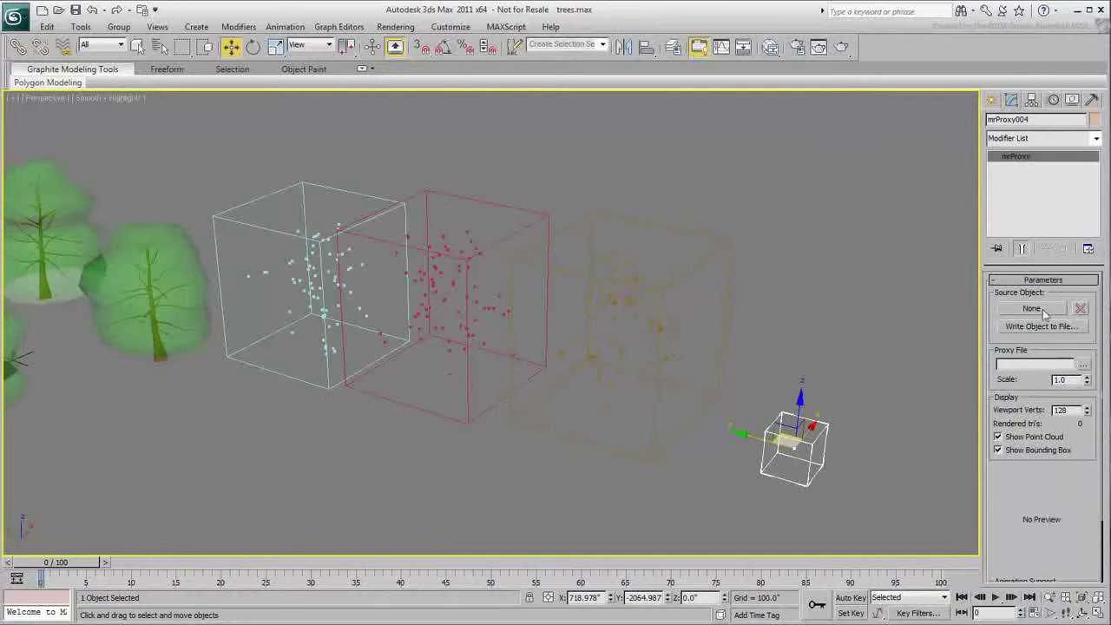
pyautogui.click(1081, 365)
pyautogui.click(136, 219)
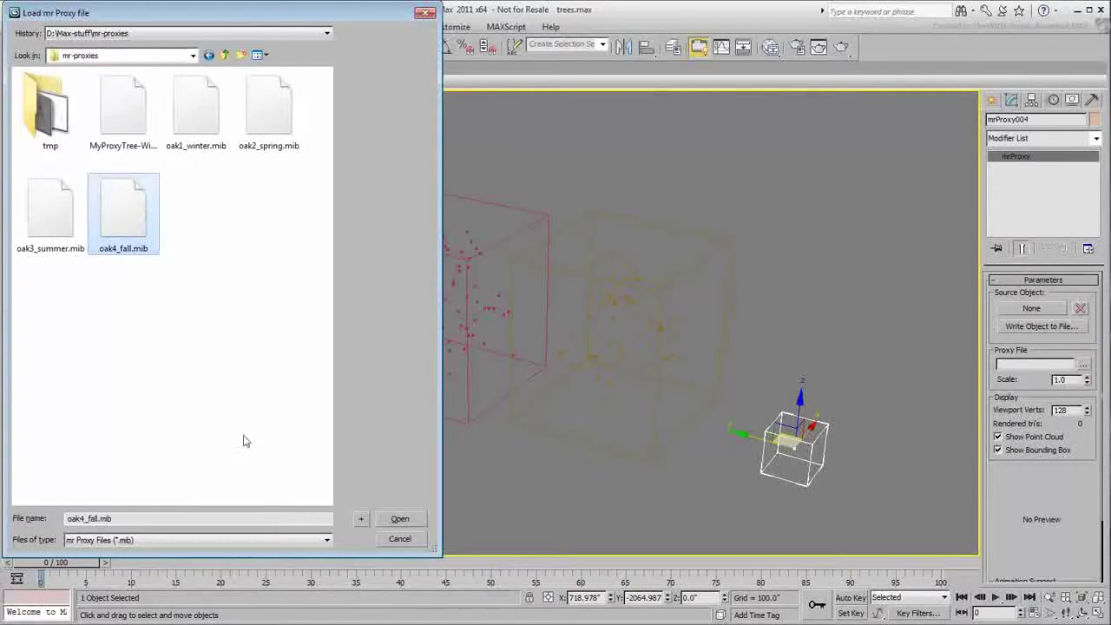
pyautogui.click(399, 519)
# Step: Frame the source trees and all four proxies in the perspective view, render them, and close the rendered image
pyautogui.moveTo(474, 431); pyautogui.dragTo(477, 423, button='middle')
pyautogui.scroll(-3, 478, 423)
pyautogui.moveTo(399, 426); pyautogui.dragTo(382, 439, button='middle')
pyautogui.scroll(2, 382, 439)
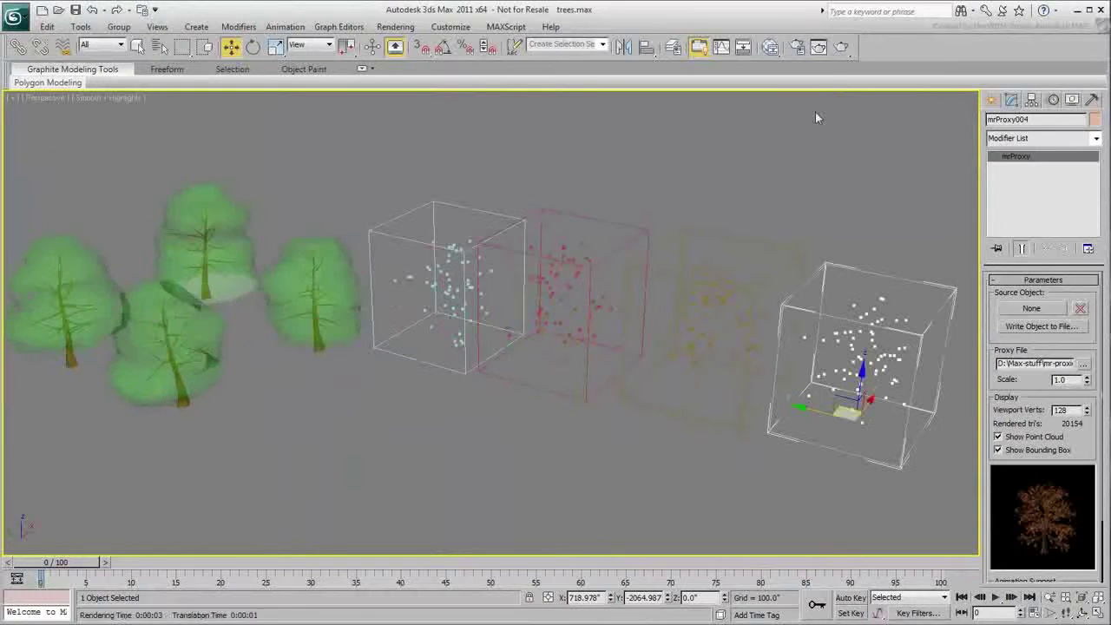
pyautogui.click(841, 49)
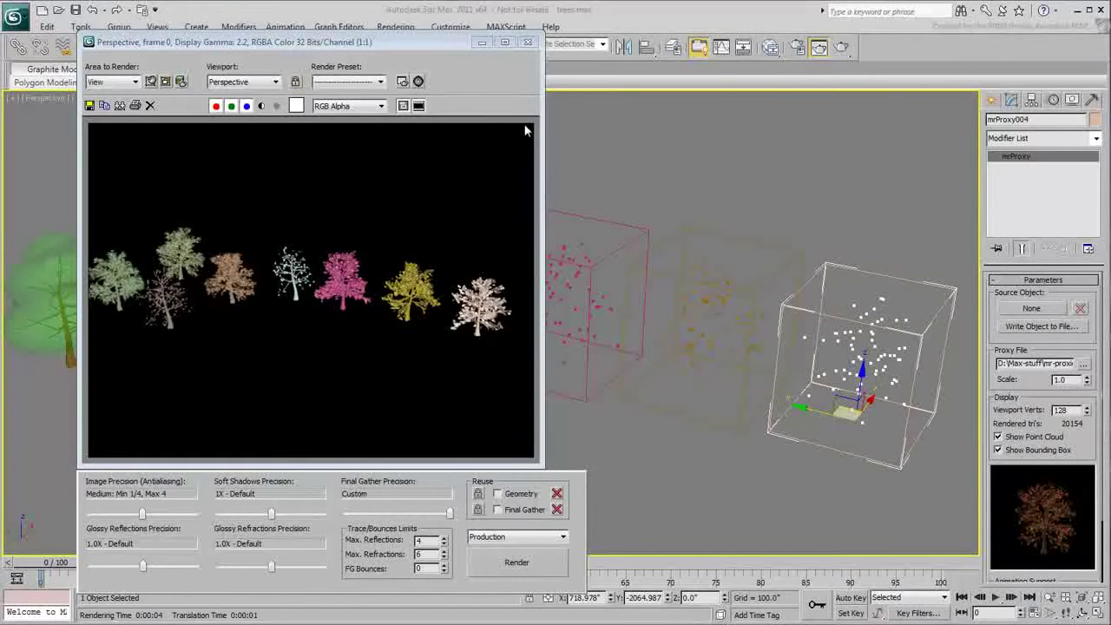
pyautogui.click(529, 44)
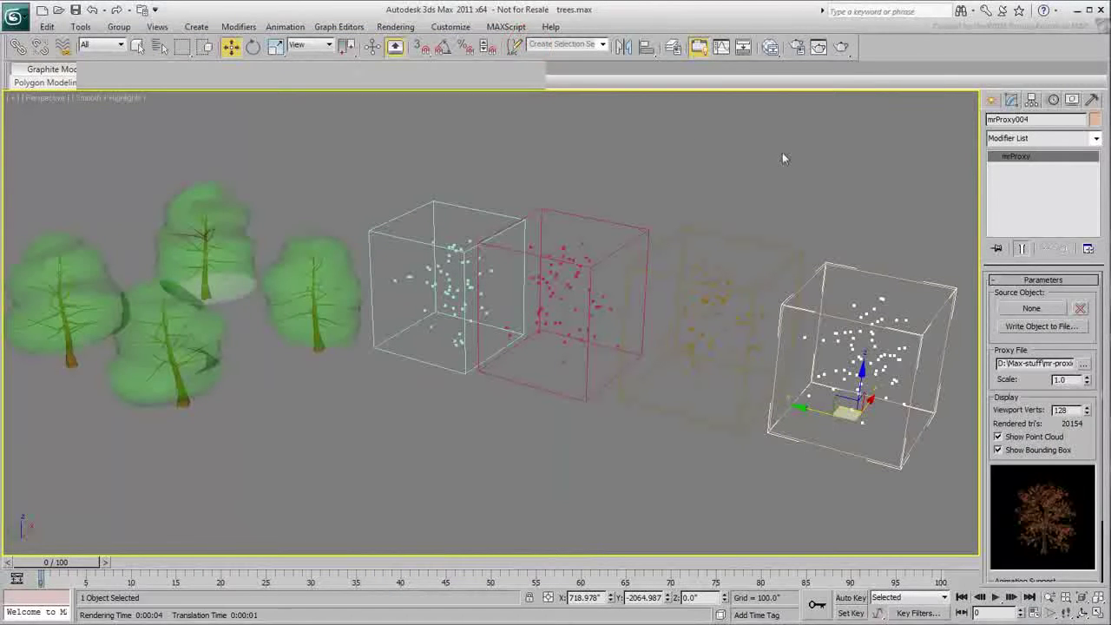
# Step: Create a new material library named MyTrees in the Slate Material Editor's material browser
pyautogui.click(770, 48)
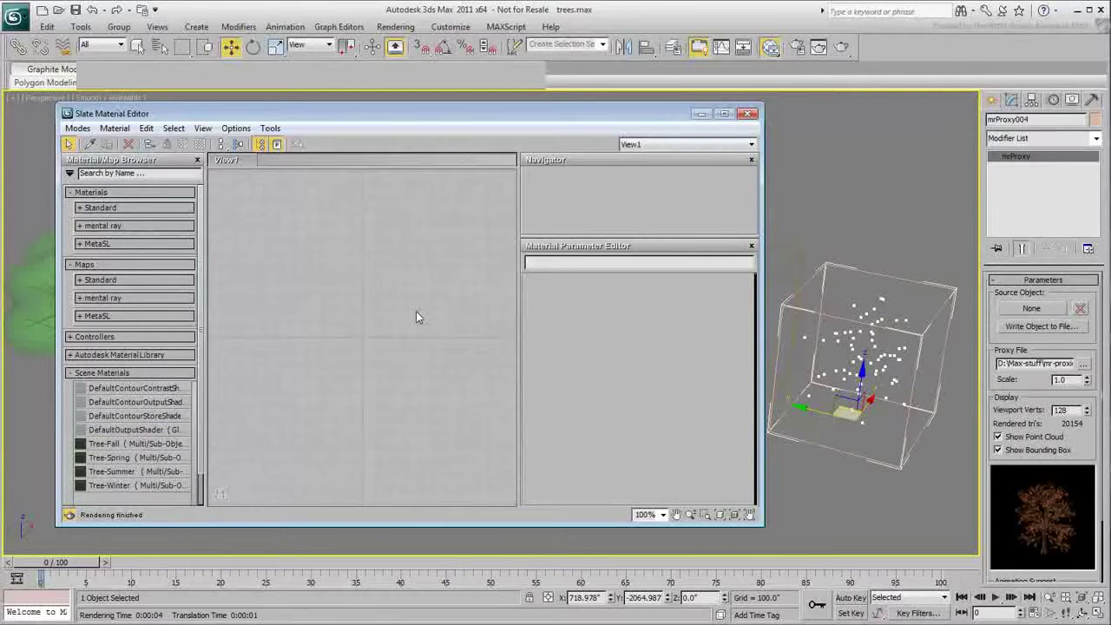
pyautogui.click(70, 173)
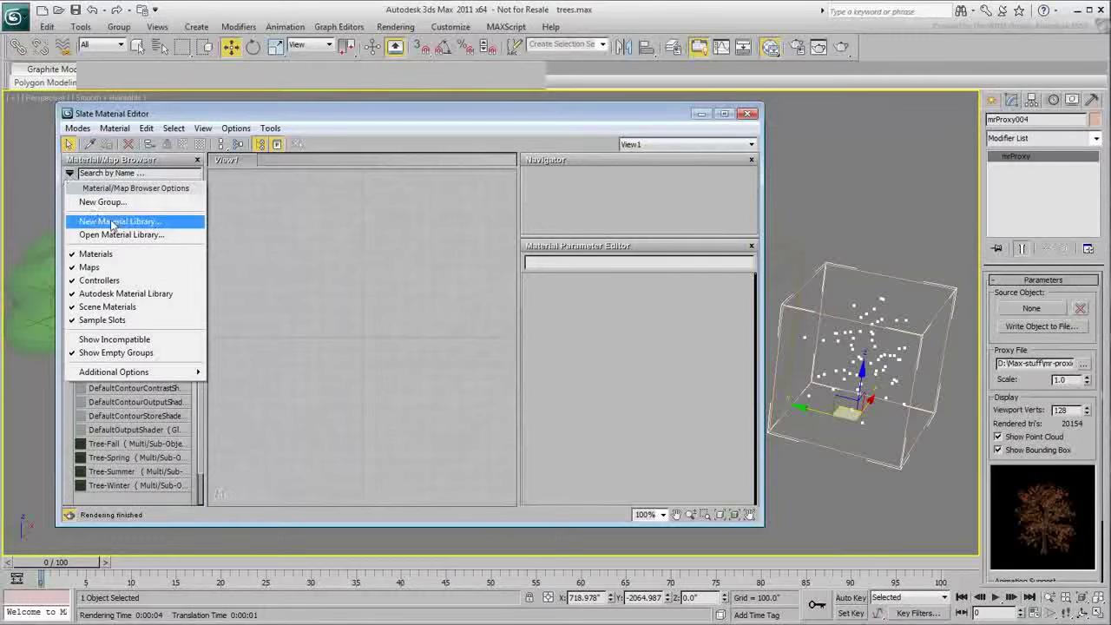
pyautogui.click(147, 221)
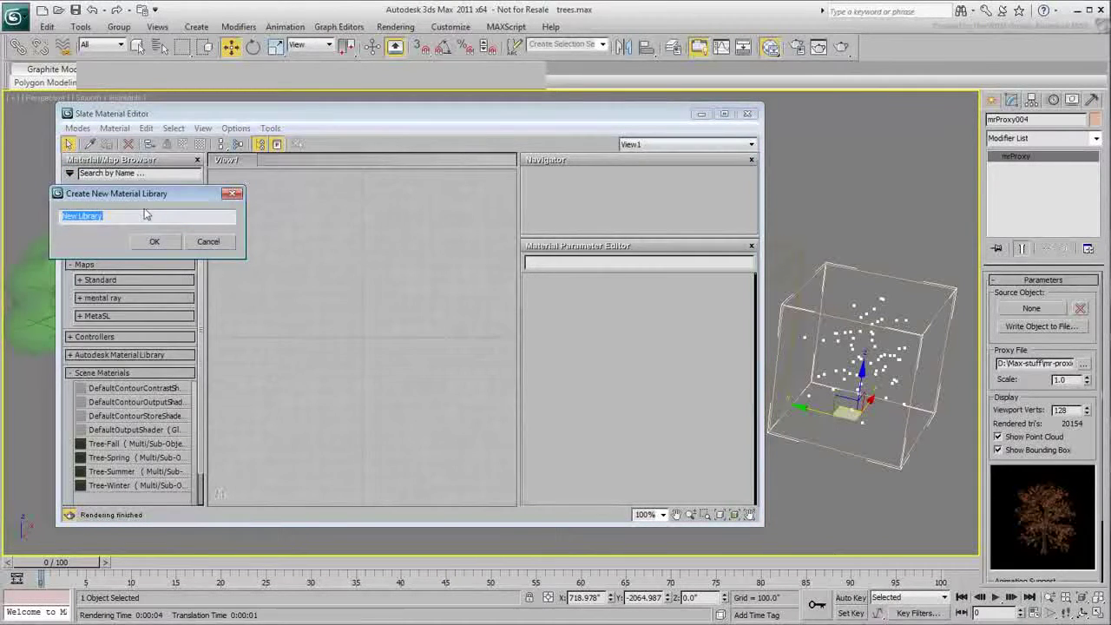
pyautogui.write('MyTrees')
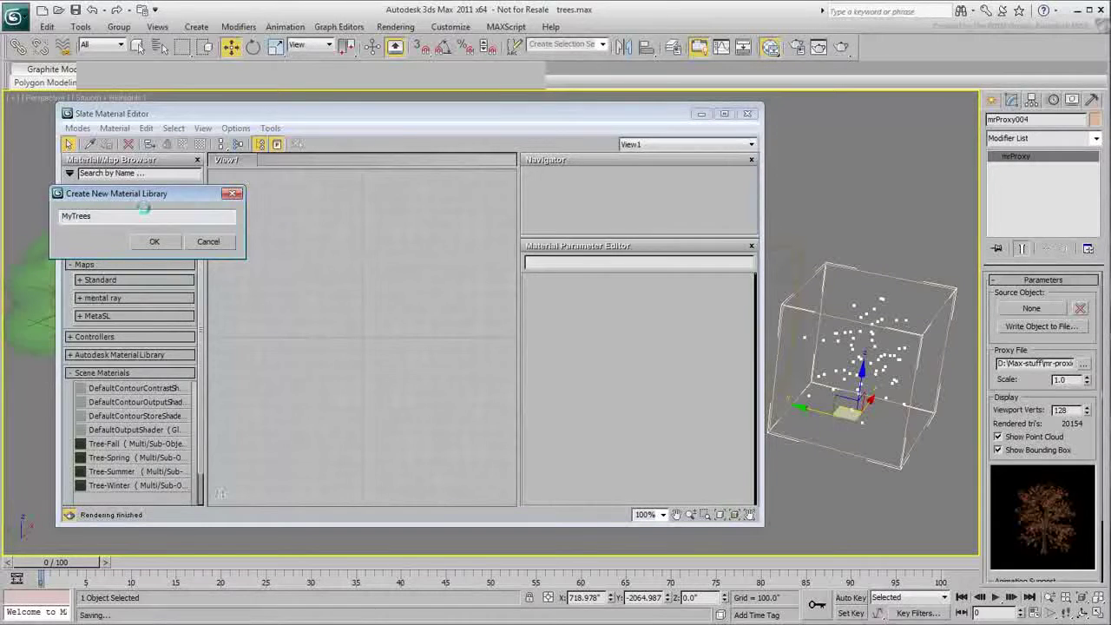
pyautogui.click(155, 242)
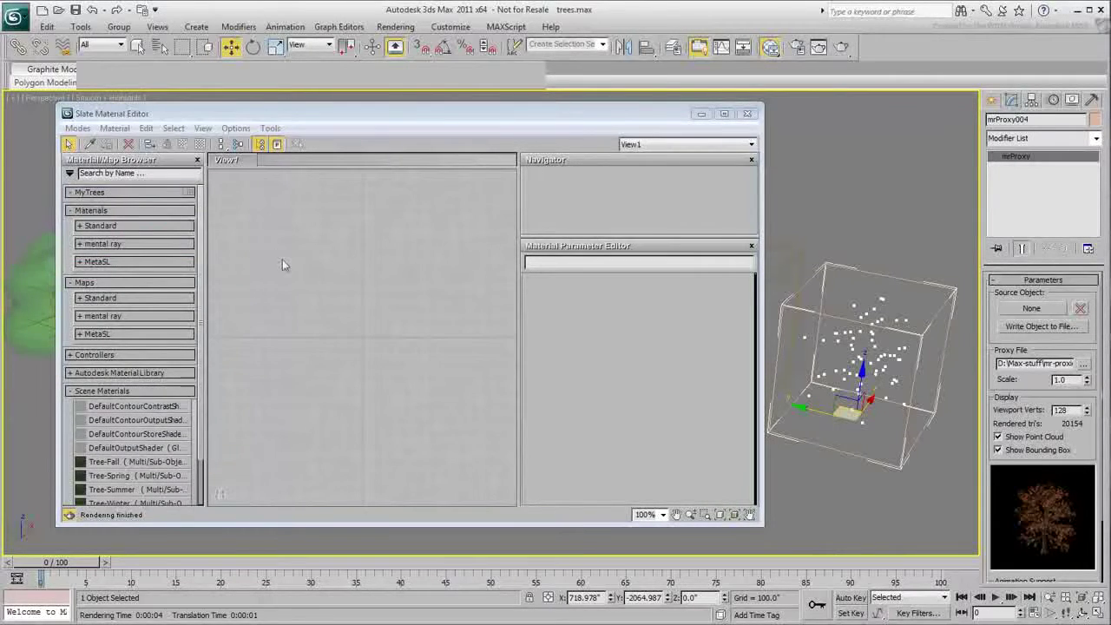
# Step: Copy the Tree-Fall, Tree-Spring, Tree-Summer and Tree-Winter scene materials into the MyTrees library
pyautogui.scroll(-1, 204, 438)
pyautogui.scroll(1, 204, 438)
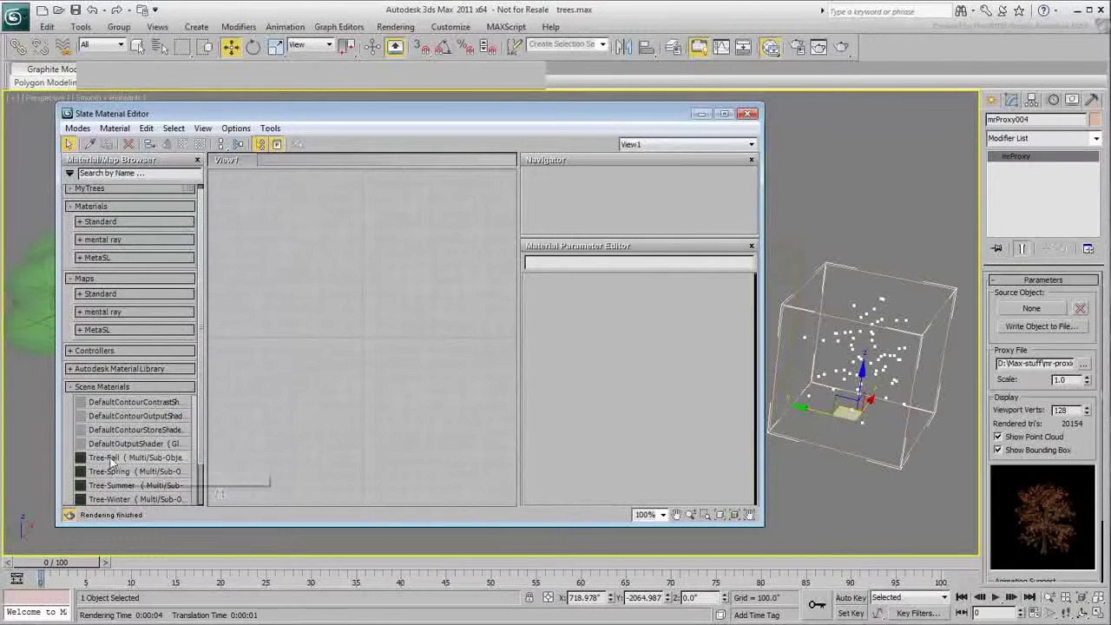
pyautogui.moveTo(111, 462); pyautogui.dragTo(139, 207)
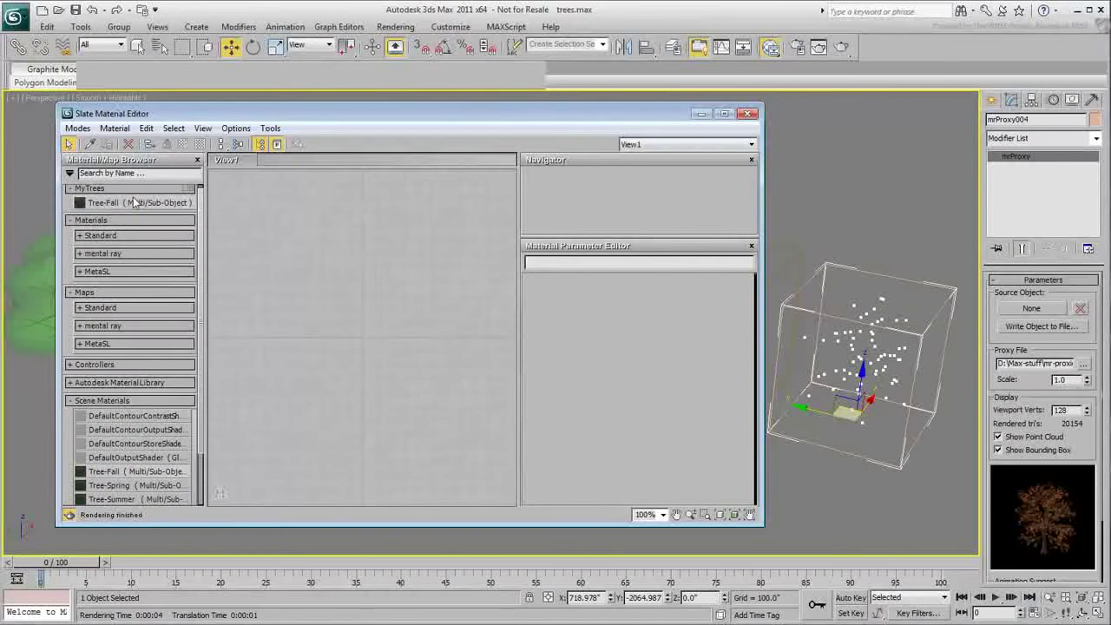
pyautogui.scroll(-2, 203, 392)
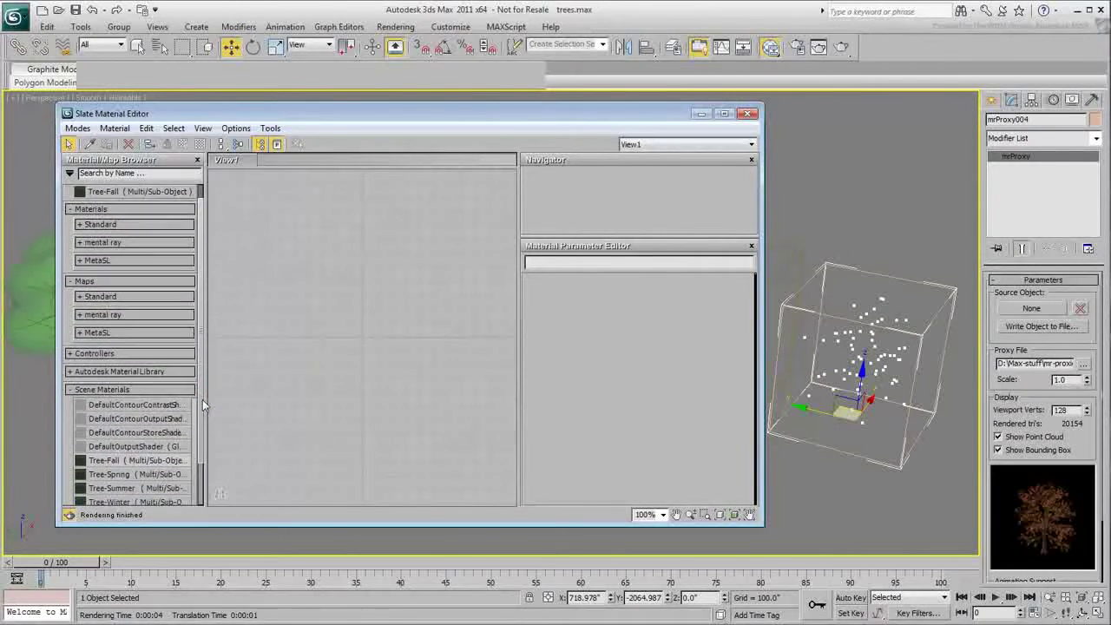
pyautogui.moveTo(116, 473); pyautogui.dragTo(120, 191)
pyautogui.moveTo(201, 307); pyautogui.dragTo(200, 325)
pyautogui.moveTo(109, 473); pyautogui.dragTo(124, 223)
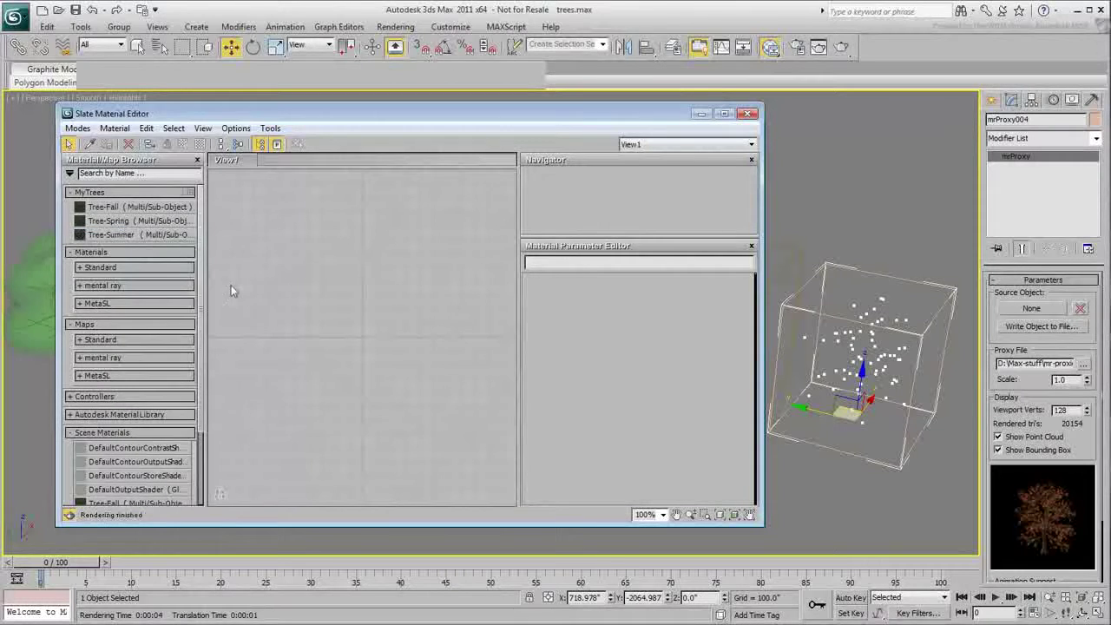
pyautogui.click(204, 289)
pyautogui.click(202, 318)
pyautogui.moveTo(201, 319); pyautogui.dragTo(200, 388)
pyautogui.moveTo(109, 454); pyautogui.dragTo(108, 250)
# Step: Save the MyTrees material library as MyTrees.mat in the mr-proxies folder
pyautogui.rightClick(136, 194)
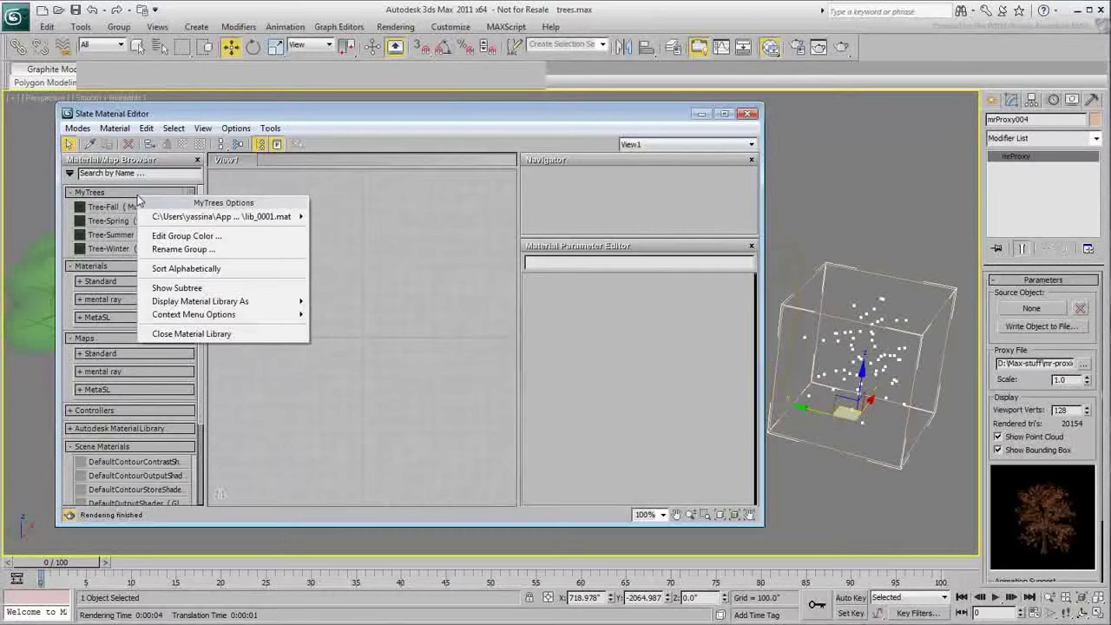
pyautogui.moveTo(206, 217)
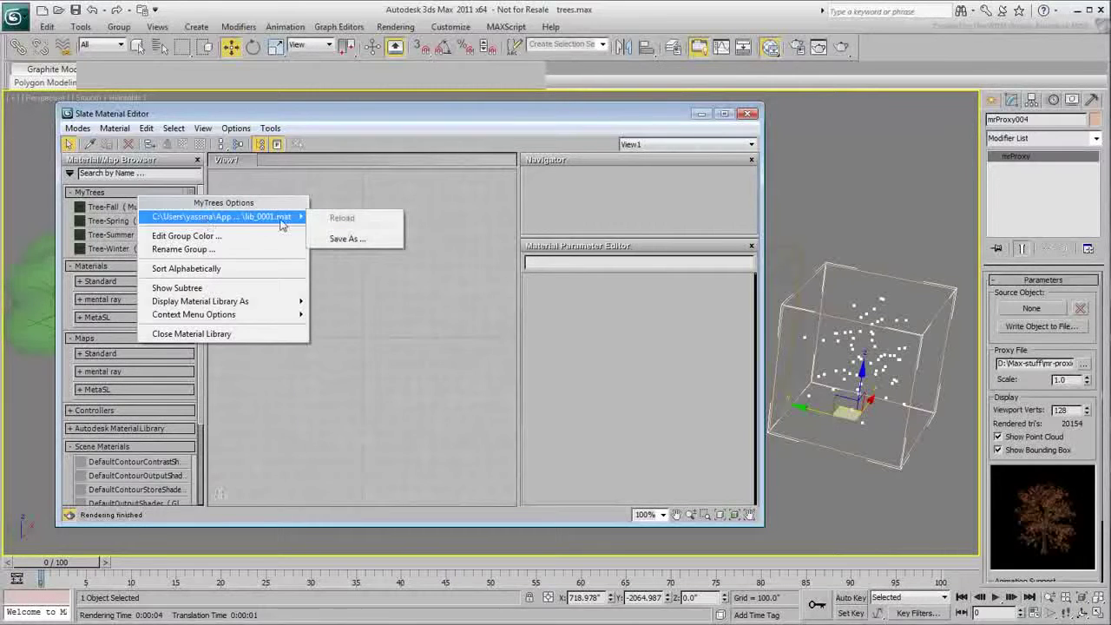
pyautogui.click(347, 239)
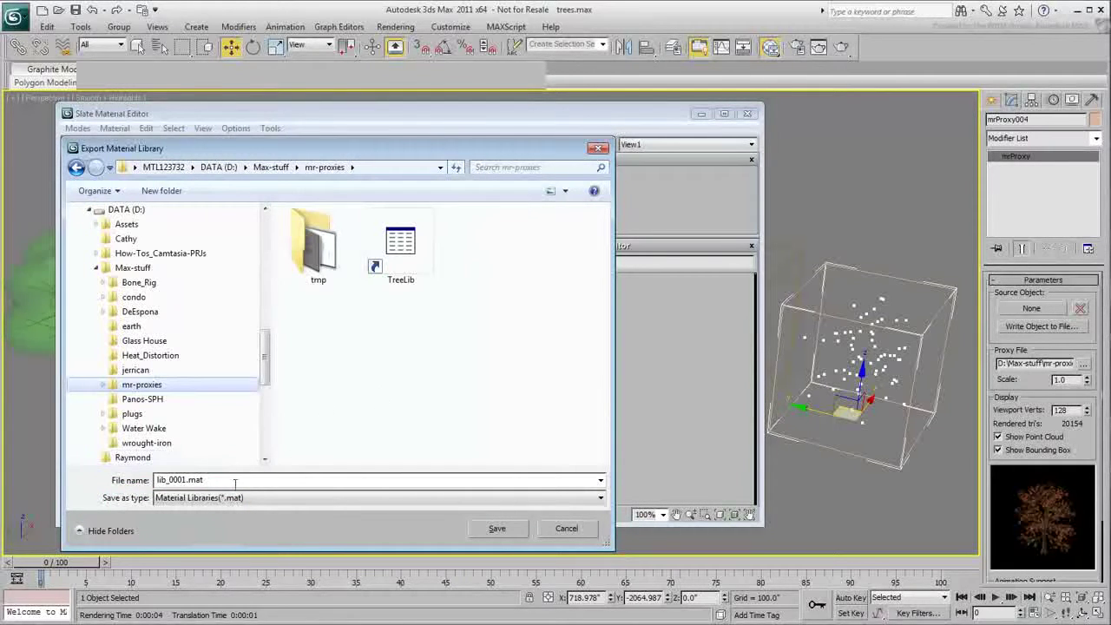
pyautogui.doubleClick(184, 480)
pyautogui.moveTo(184, 480); pyautogui.dragTo(94, 479)
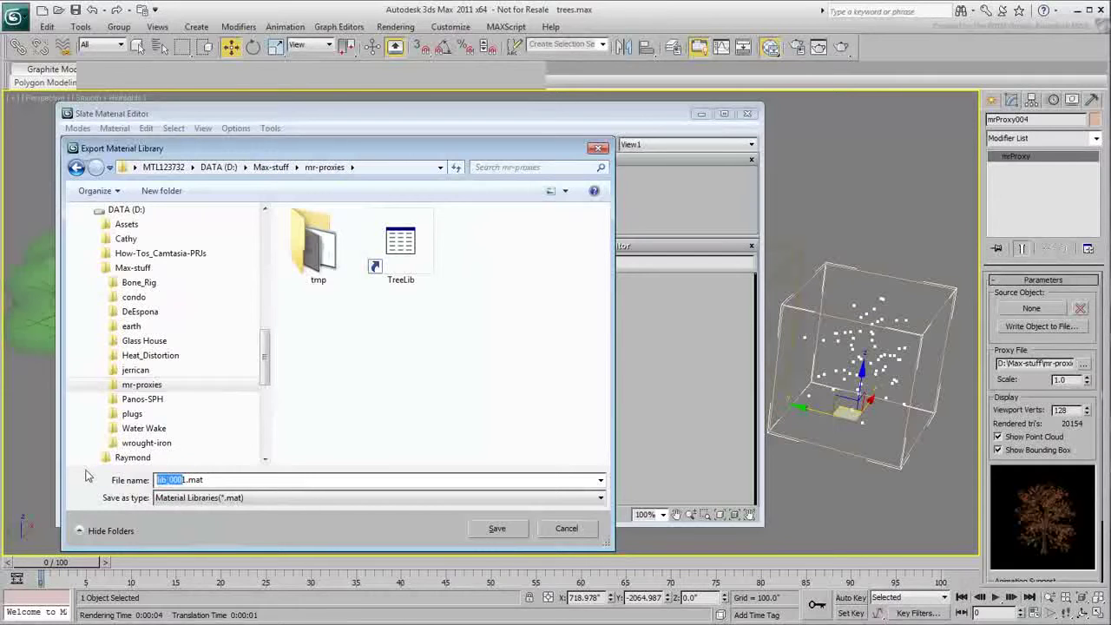
pyautogui.write('MyTrees')
pyautogui.click(496, 529)
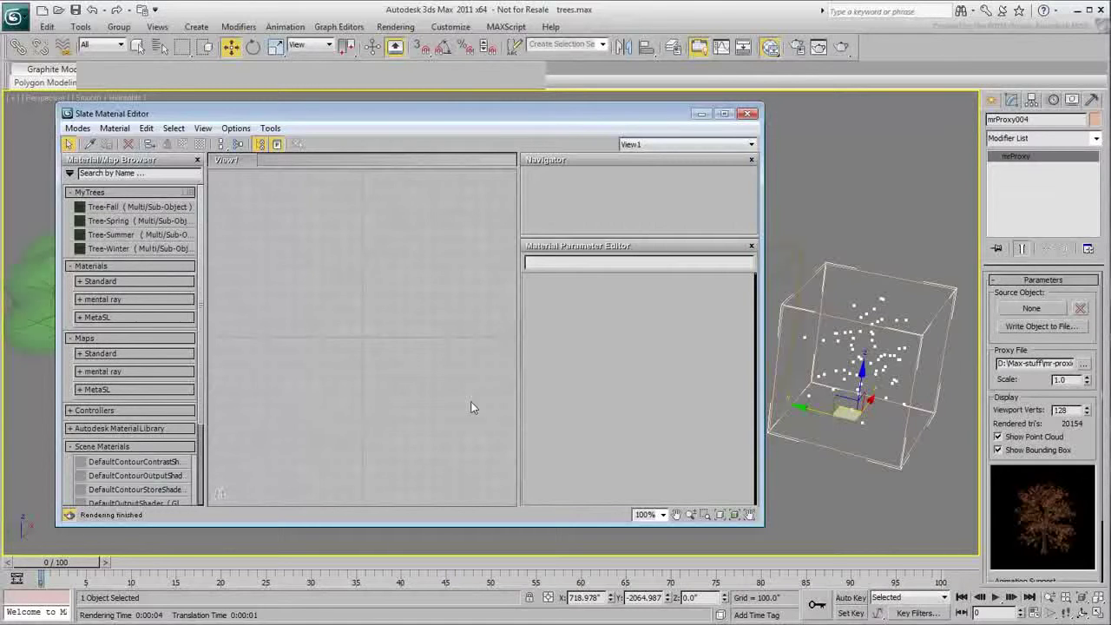
# Step: Close the MyTrees library and reopen it from the MyTrees material library file in the mr-proxies folder
pyautogui.rightClick(123, 193)
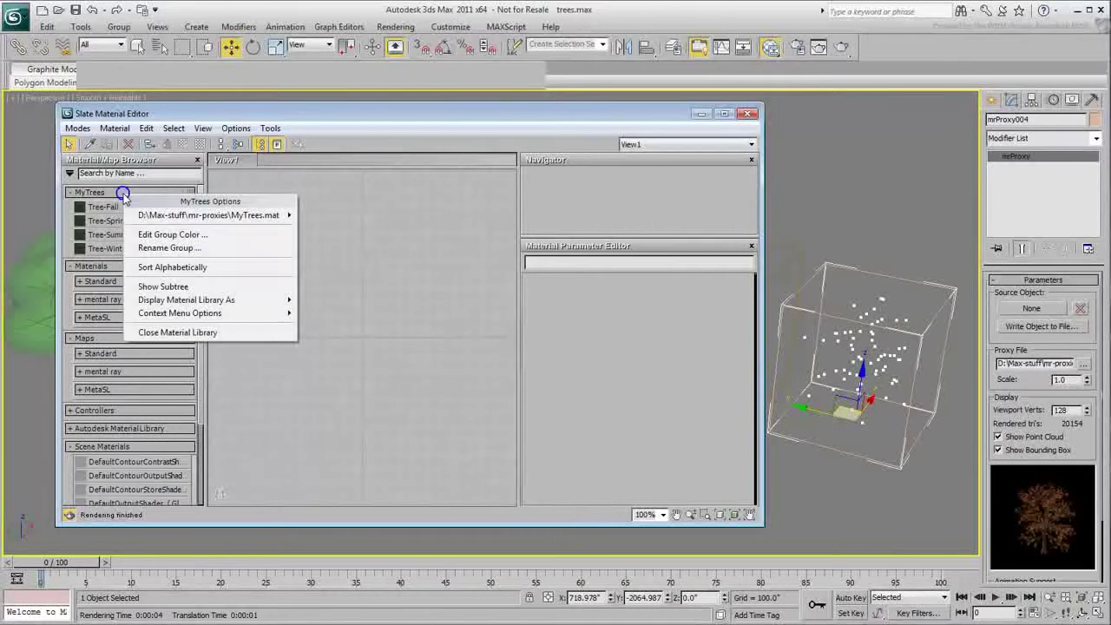
pyautogui.click(184, 332)
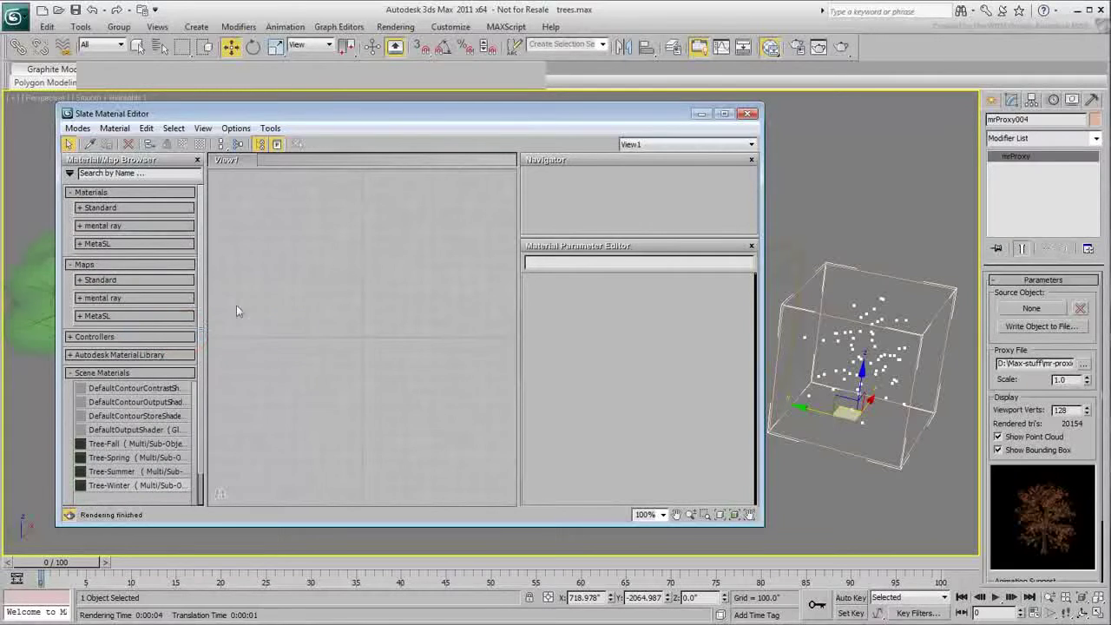
pyautogui.click(70, 172)
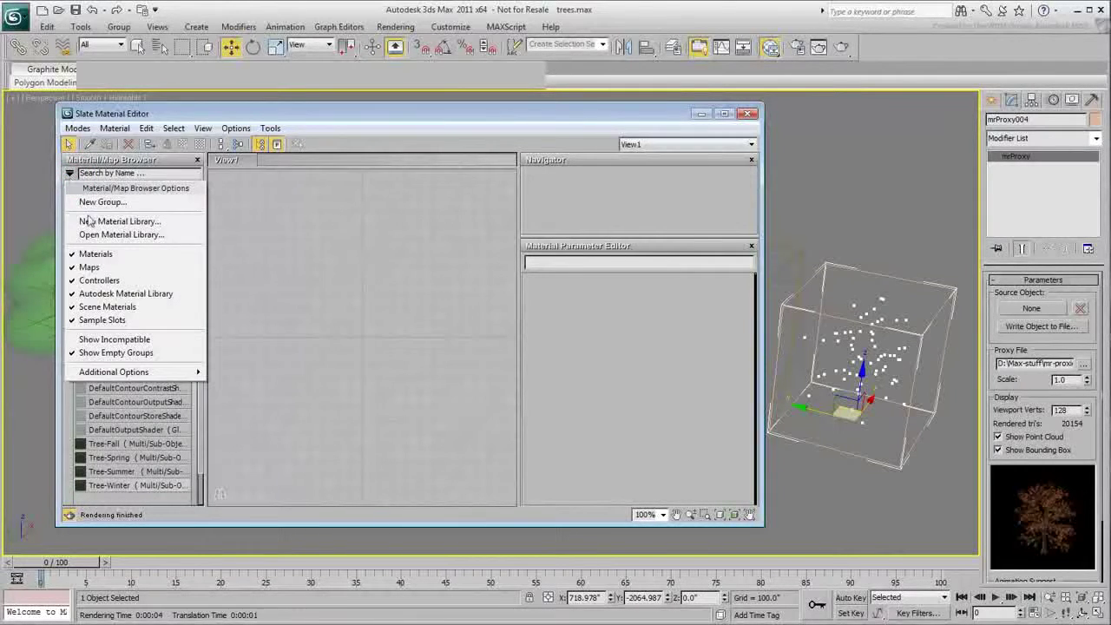
pyautogui.click(109, 235)
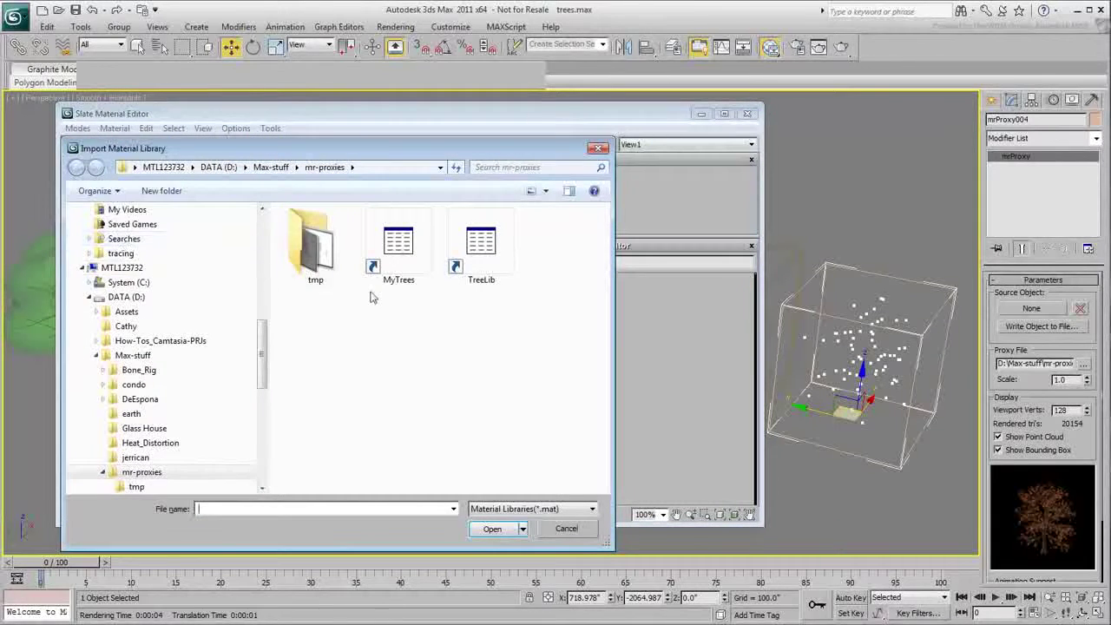
pyautogui.click(398, 247)
pyautogui.click(515, 529)
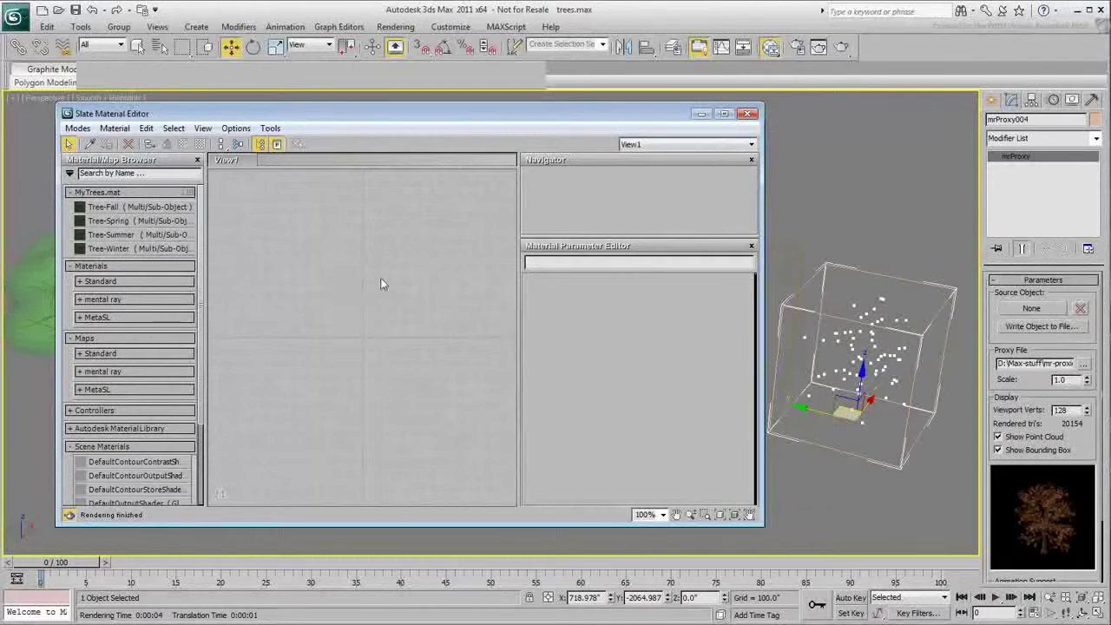
pyautogui.click(750, 115)
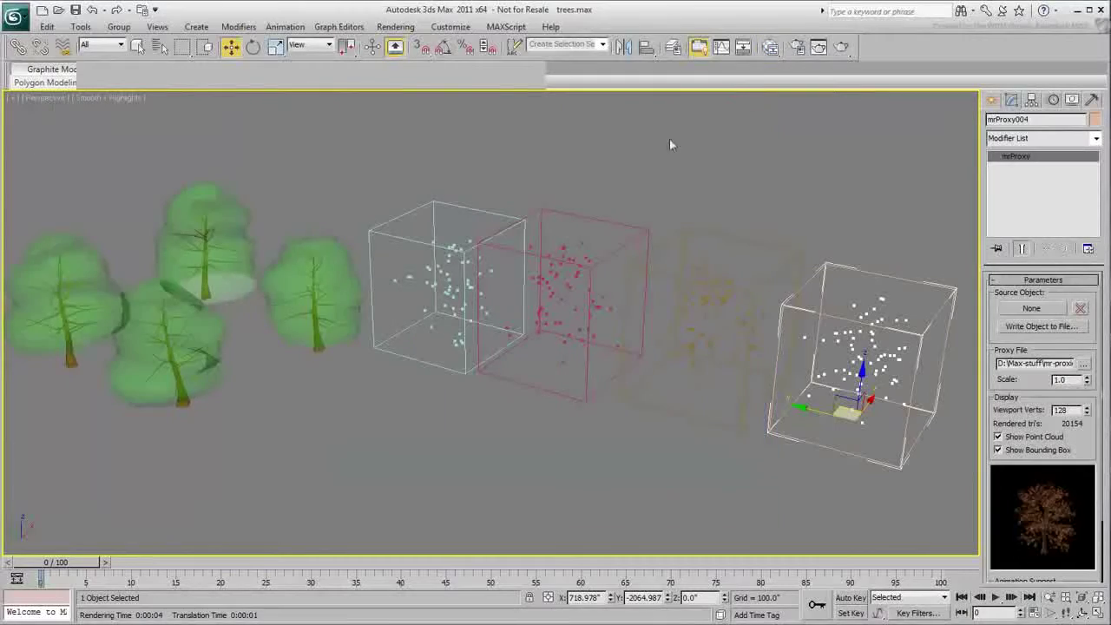